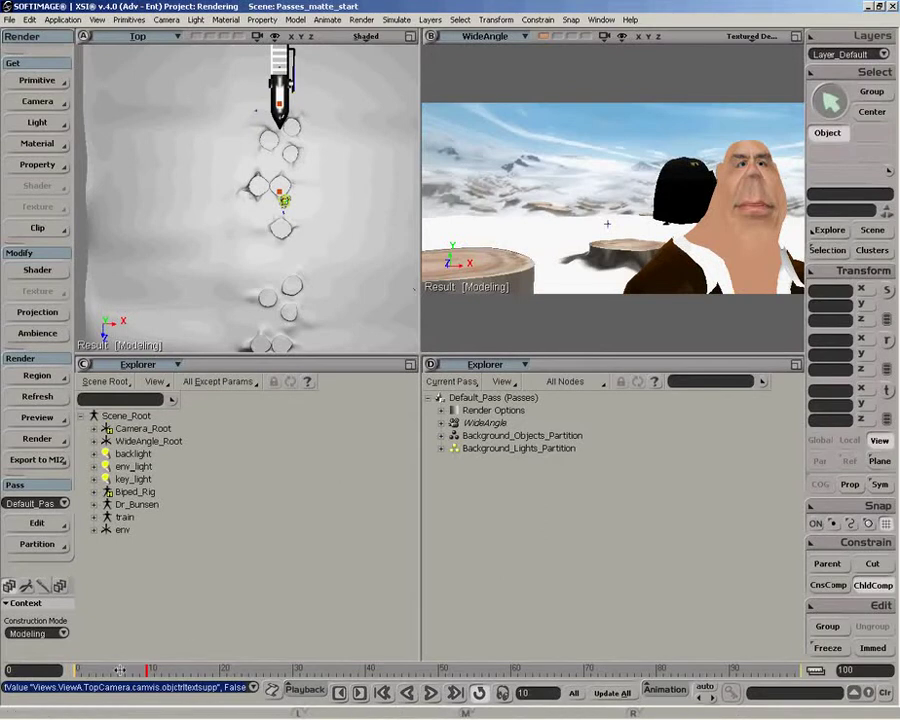
Step: Scrub through the opening frames to preview the animation, and return to frame 0
click(80, 669)
drag(80, 669, 118, 688)
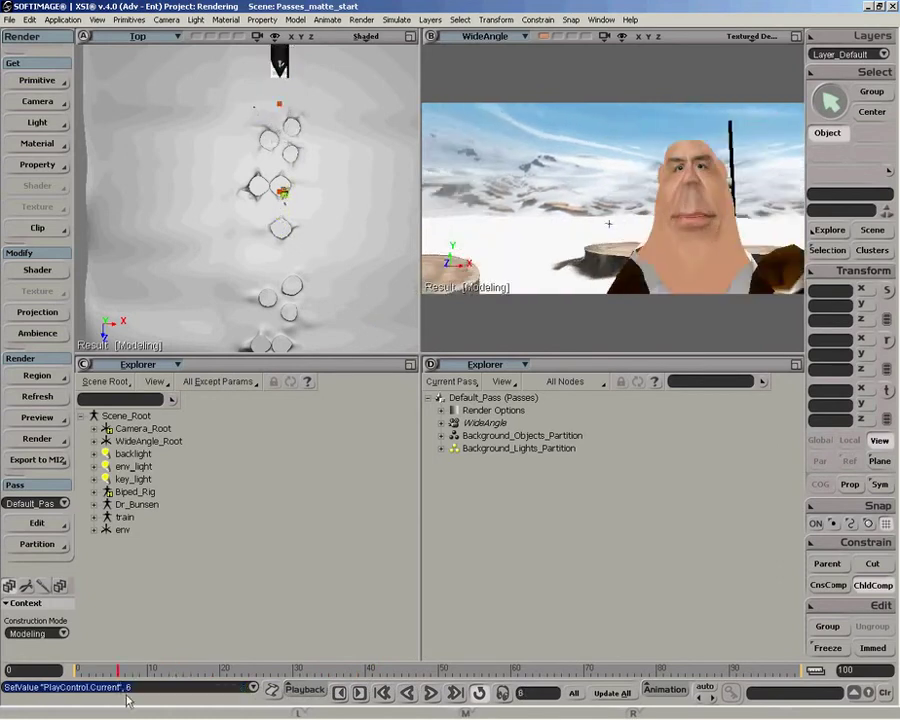
key(Home)
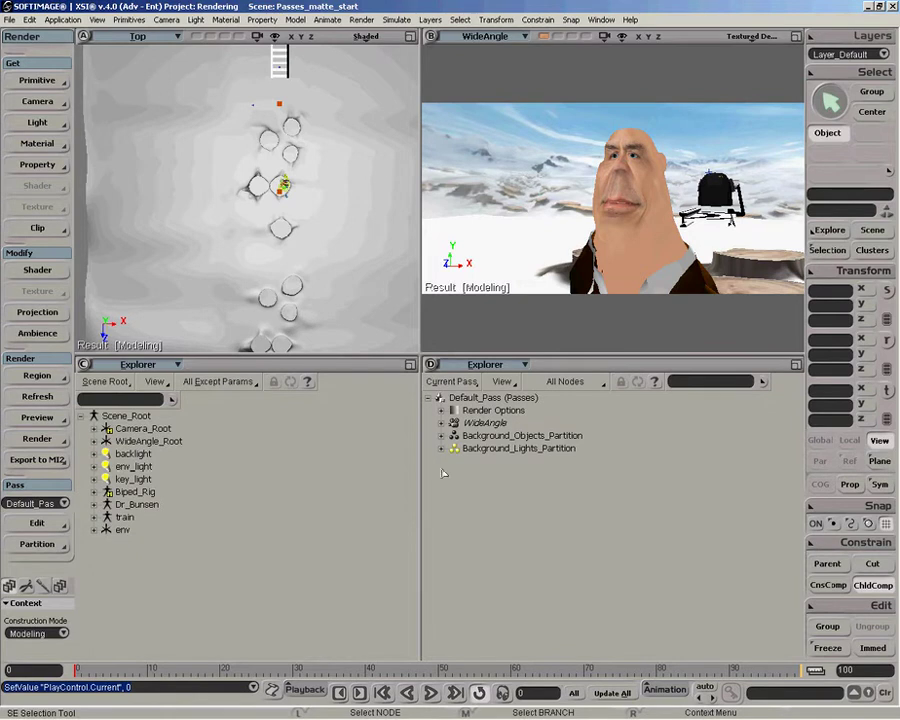
Step: Select the sky backdrop object bg_env and create an empty render pass named sky
click(536, 170)
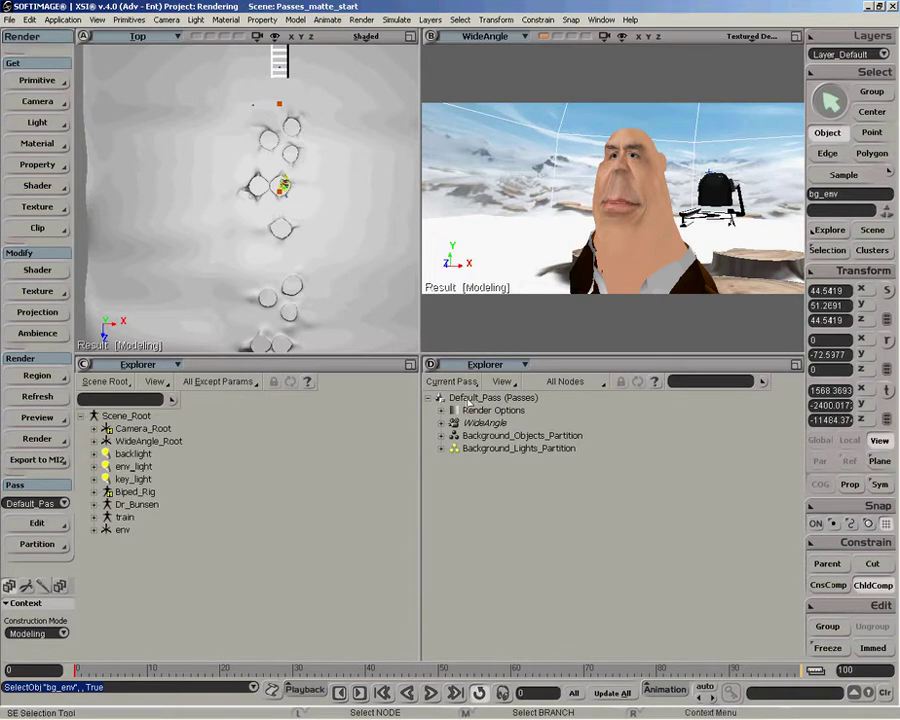
click(37, 523)
mouse_move(133, 541)
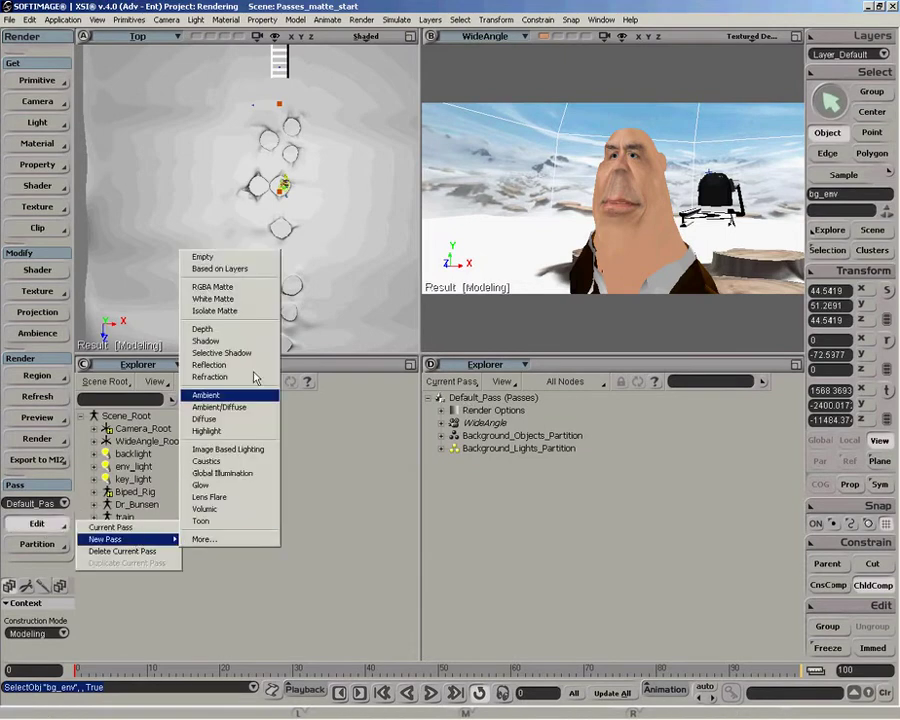
click(249, 256)
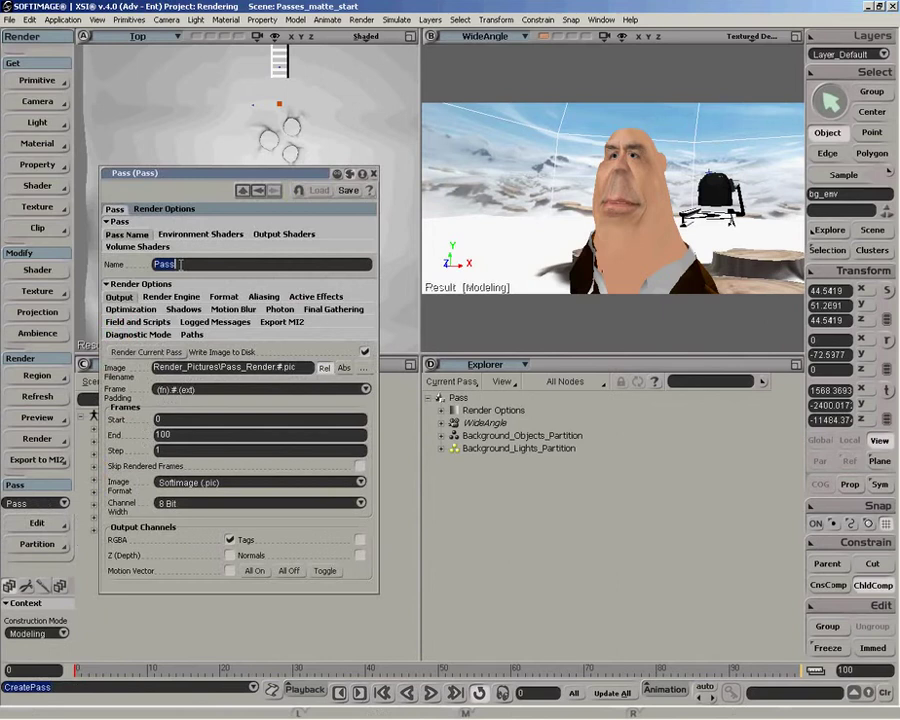
text(sky)
key(Return)
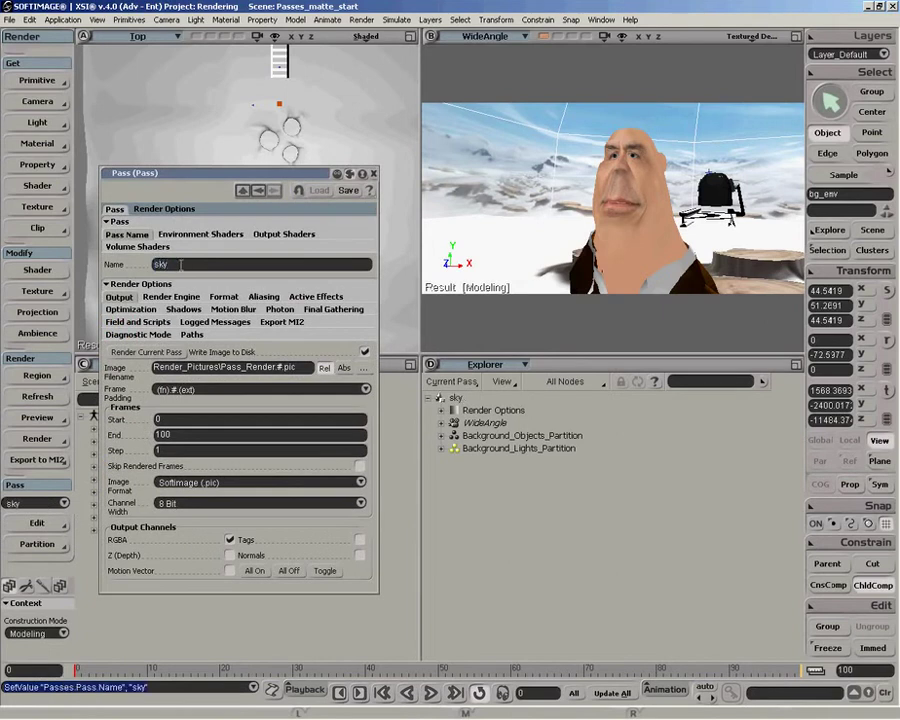
click(373, 173)
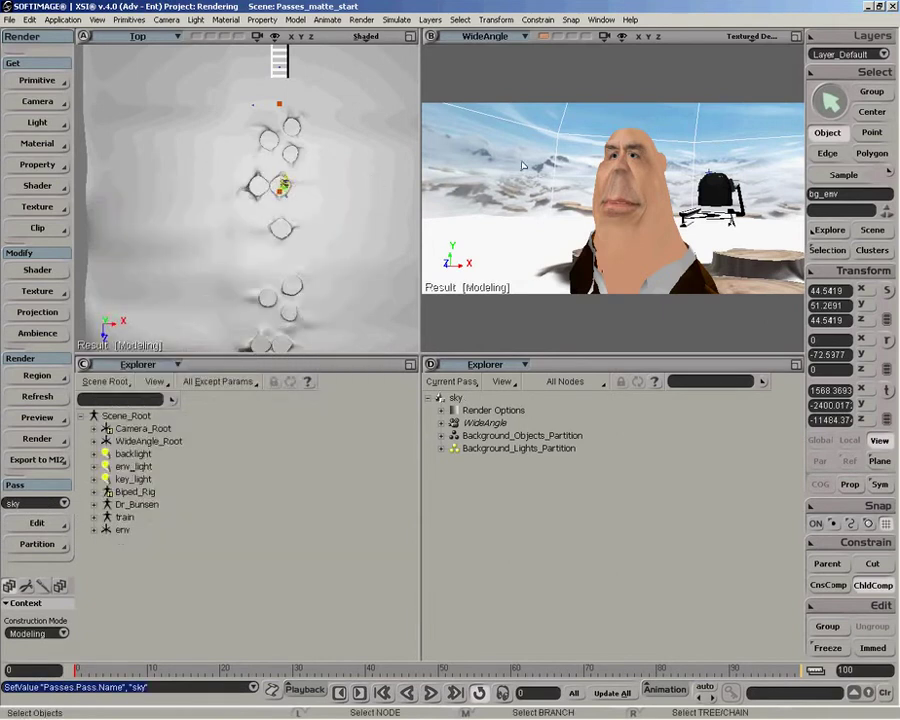
Step: Create a partition from the selected backdrop in the sky pass and name it sky
click(37, 544)
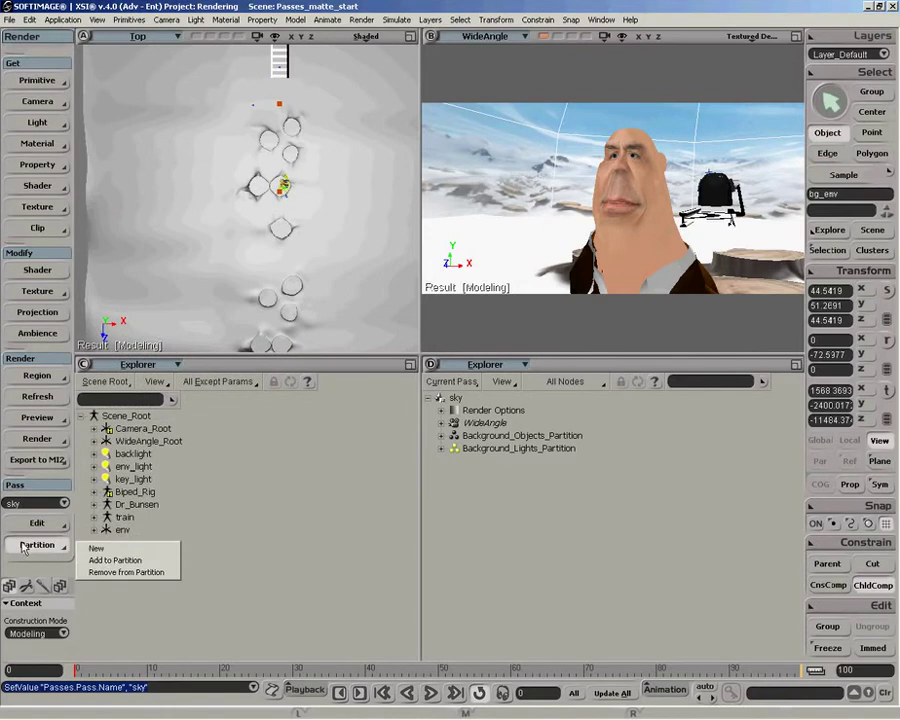
click(110, 549)
click(441, 449)
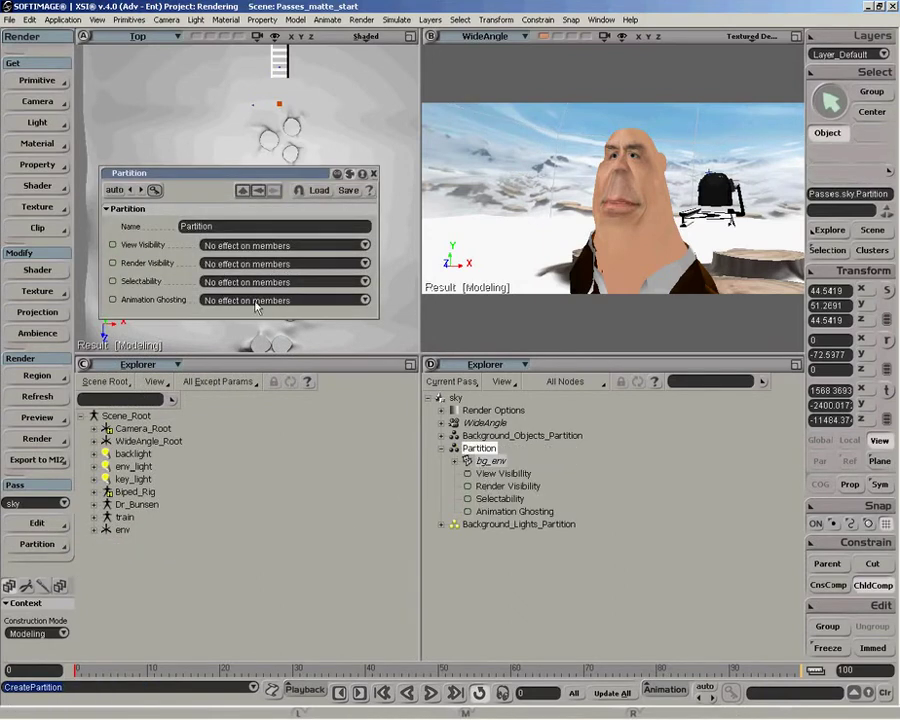
double_click(215, 227)
text(sky)
key(Return)
click(374, 173)
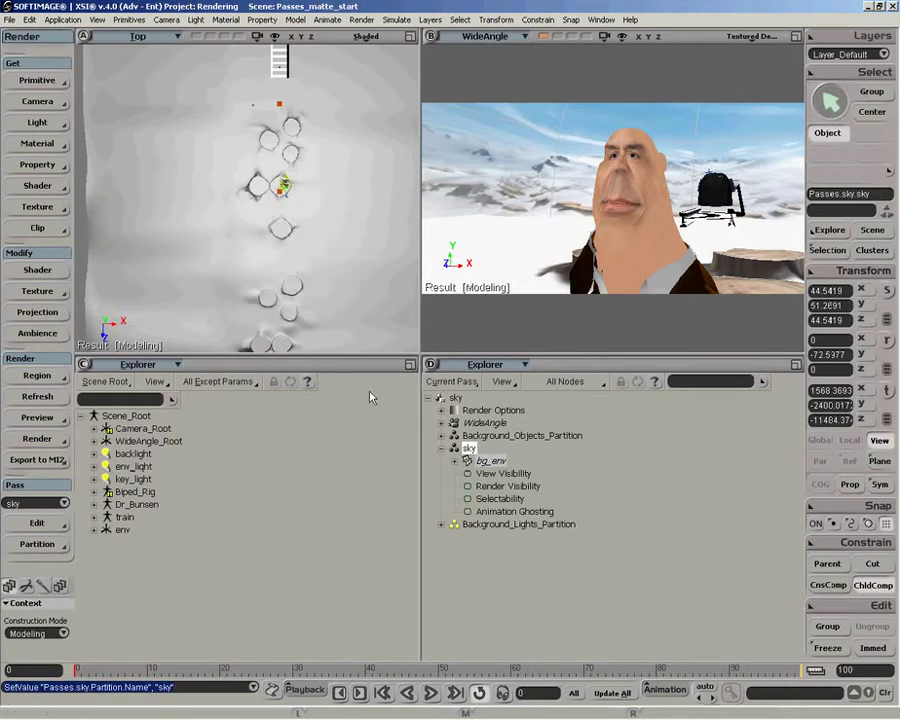
Step: Hide the background objects partition in the sky pass and scrub the timeline to frame 10
click(479, 438)
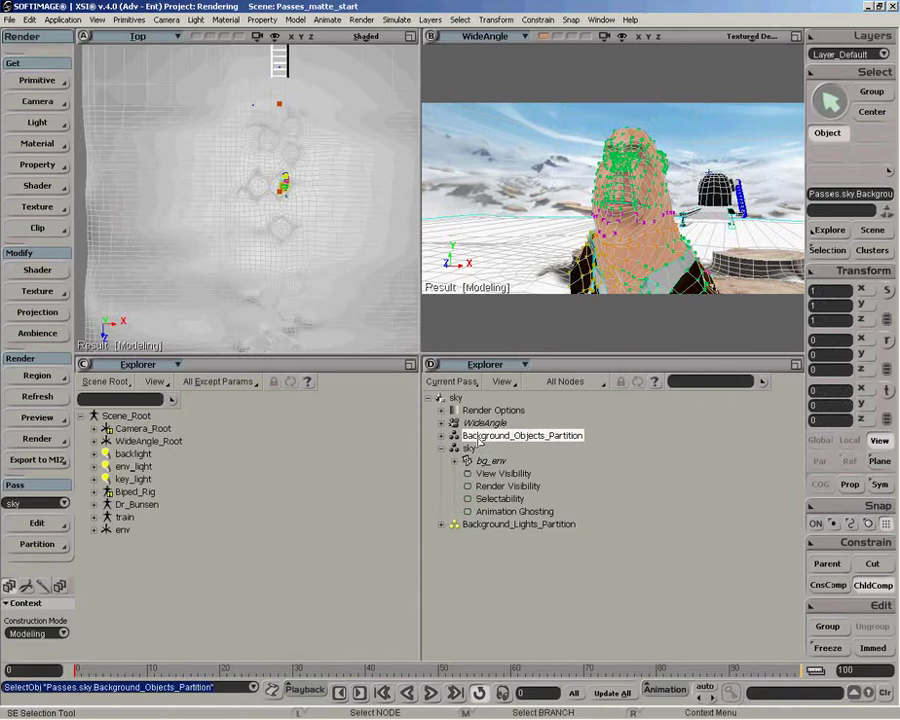
key(h)
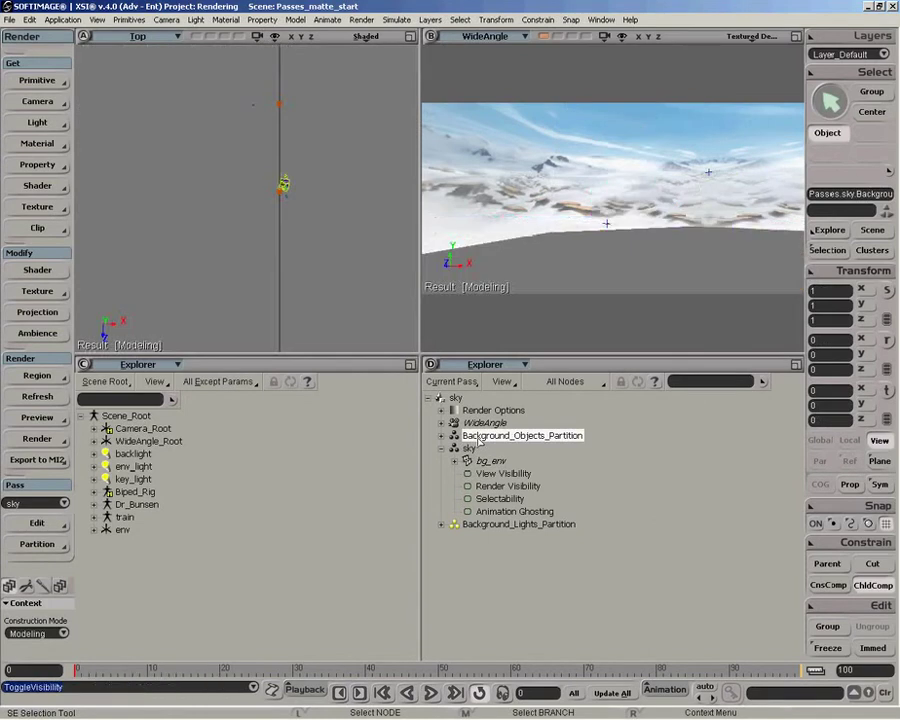
click(109, 672)
drag(109, 672, 147, 683)
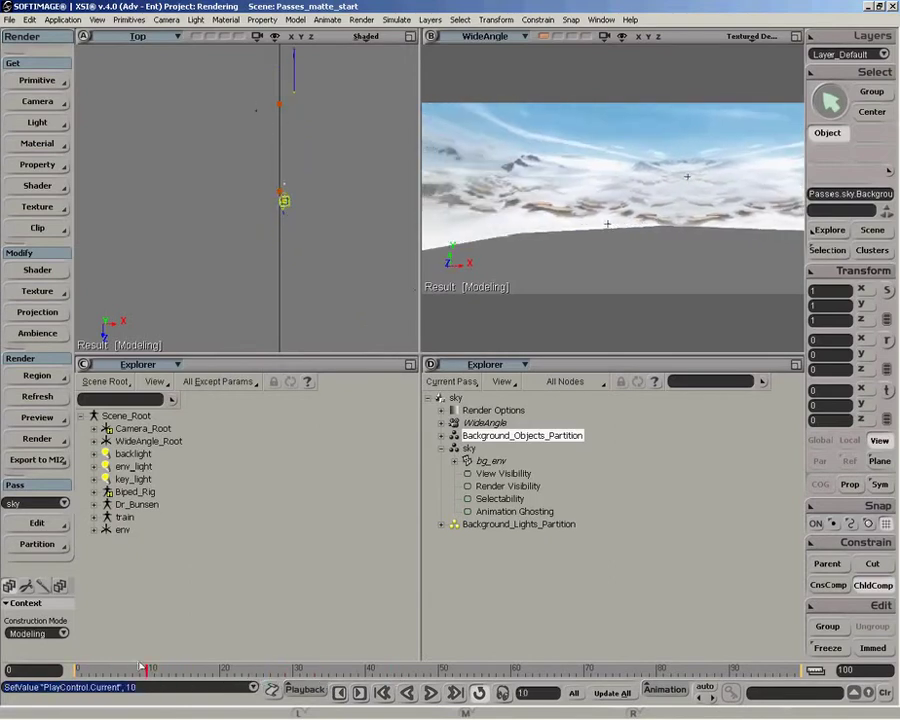
Step: Create an empty render pass named terrain
click(40, 523)
mouse_move(110, 539)
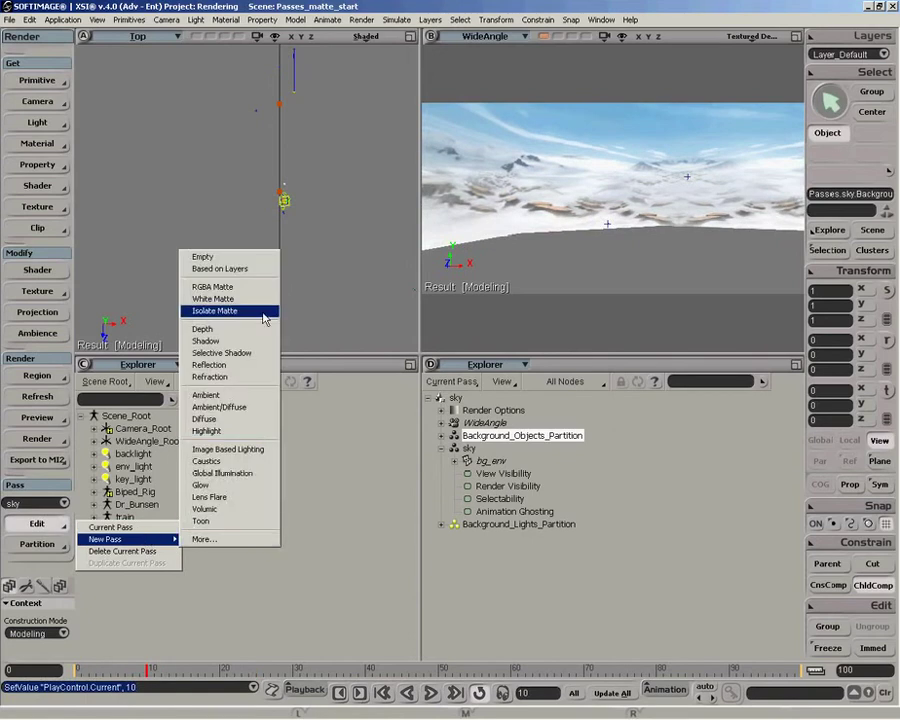
click(243, 257)
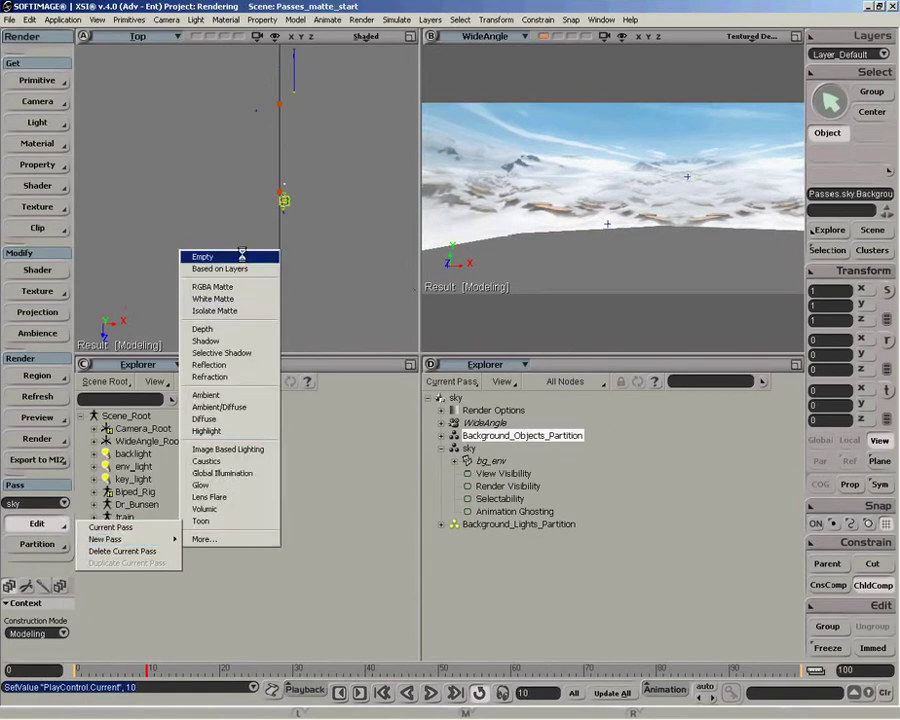
click(243, 257)
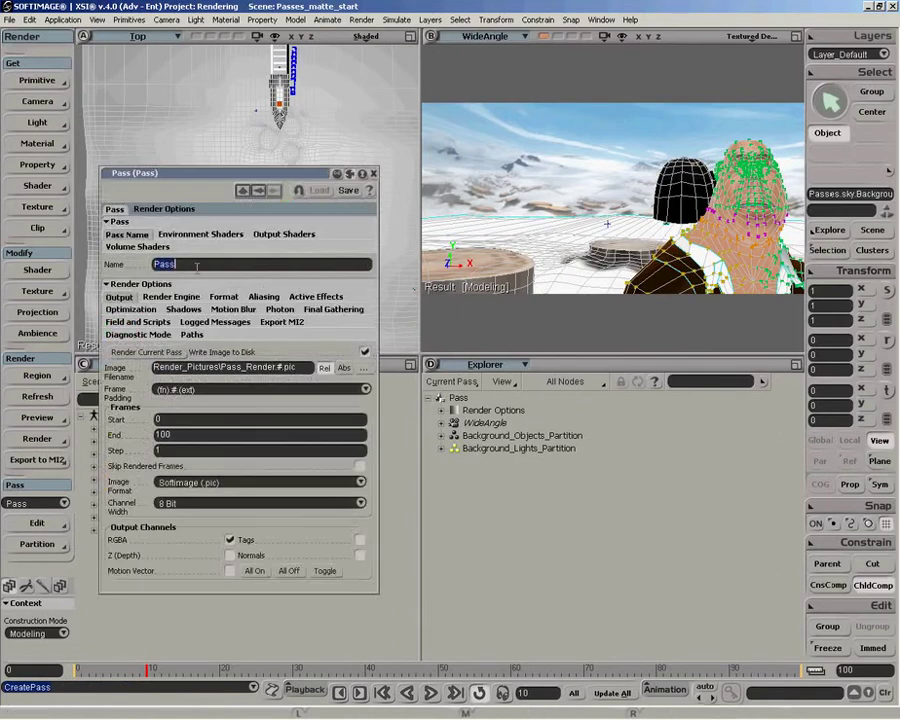
text(terrain)
key(Return)
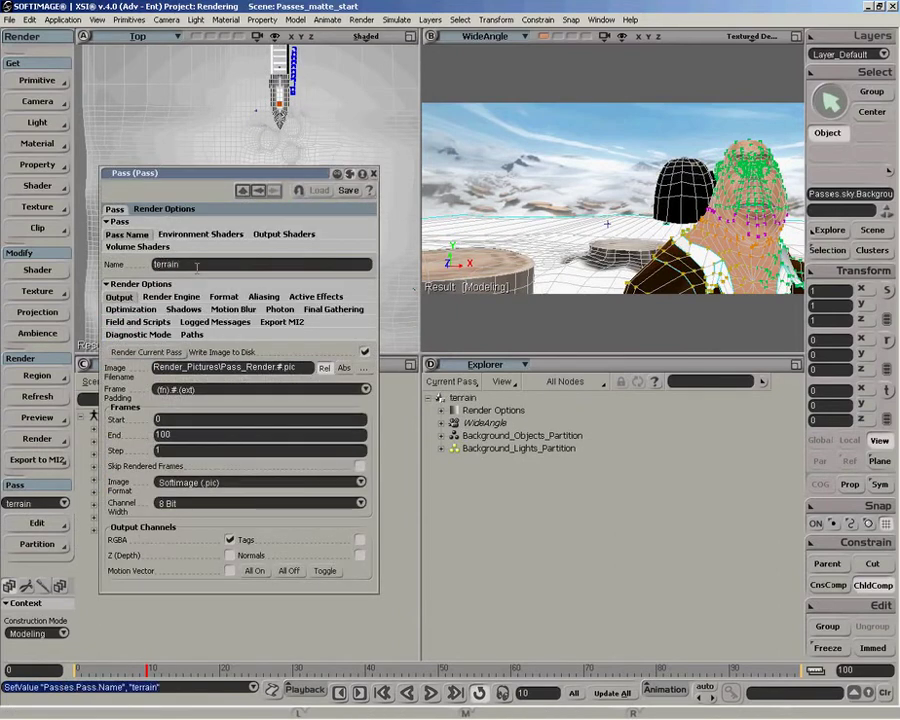
click(373, 173)
Step: Put the snowy ground object with the tree stumps into a new partition named terrain in the terrain pass
click(537, 249)
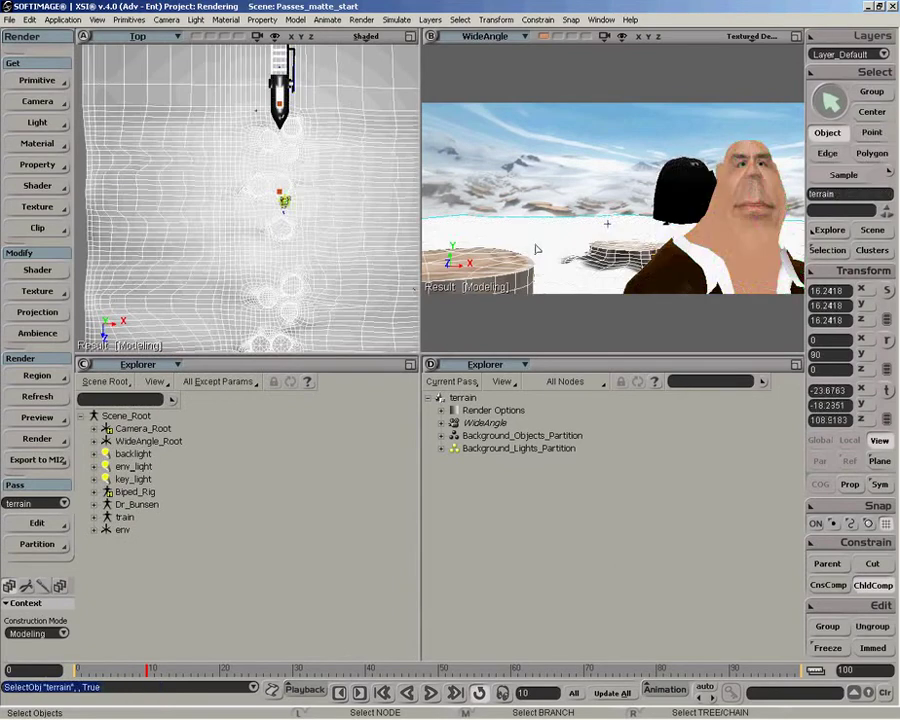
click(37, 544)
click(92, 542)
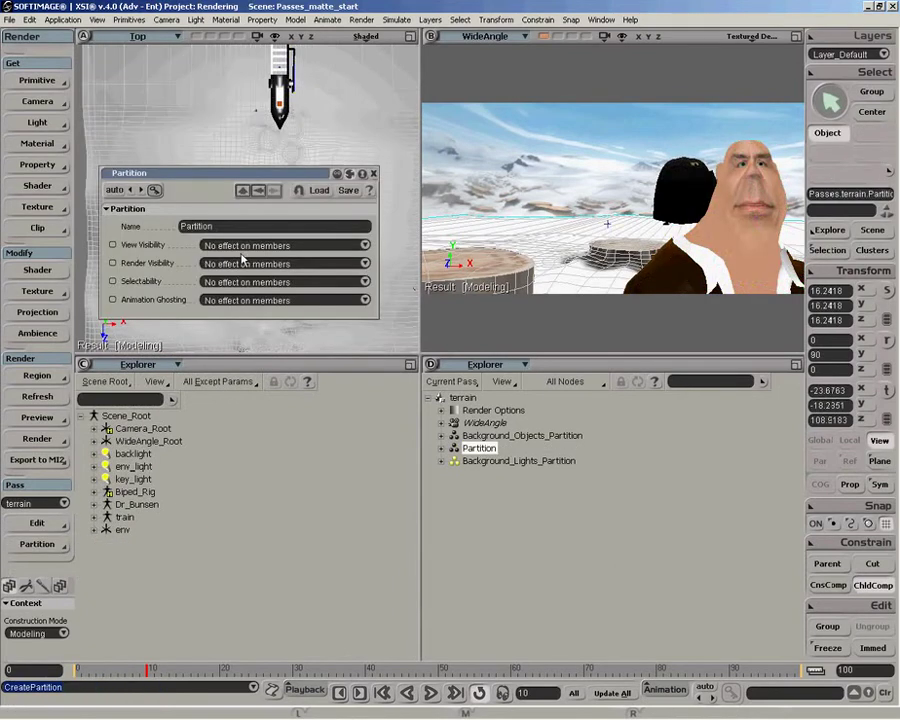
click(223, 227)
text(terrain)
key(Return)
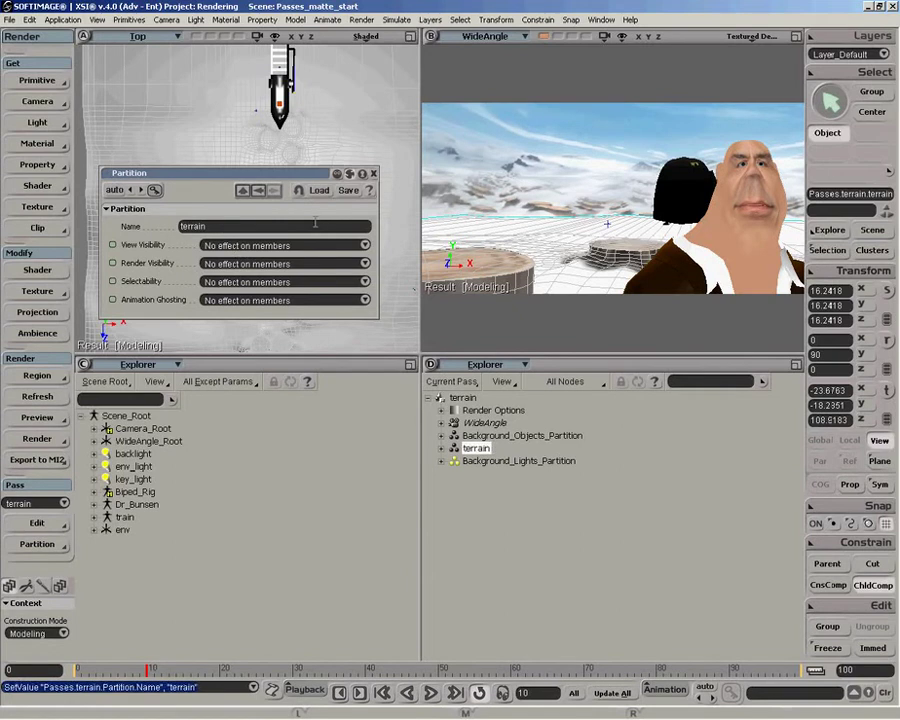
click(373, 175)
Step: Hide the background objects partition in the terrain pass and scrub the timeline to frame 20
click(484, 437)
key(h)
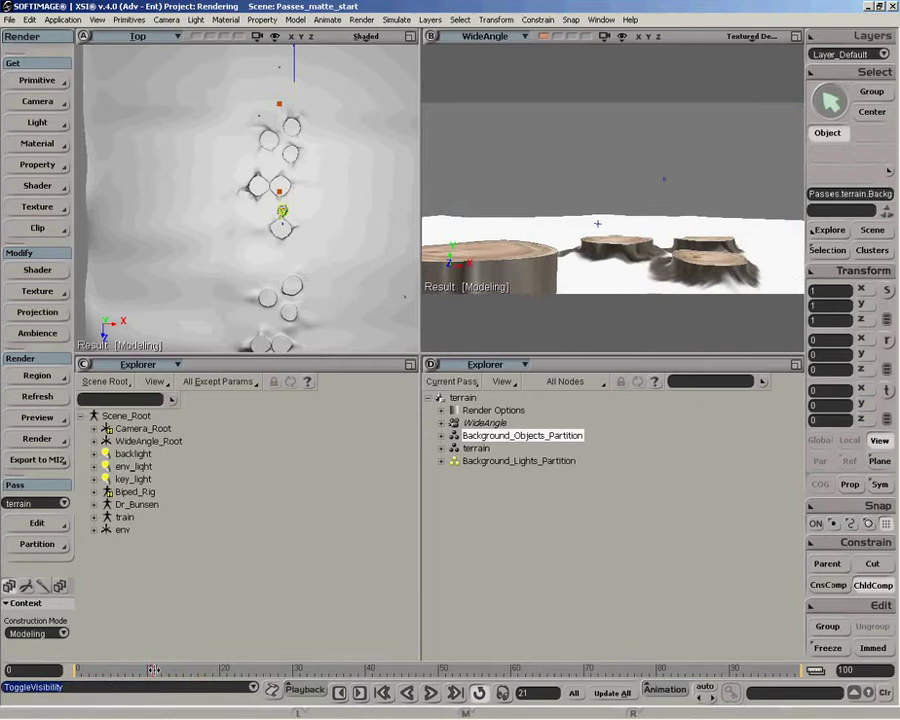
drag(153, 669, 220, 669)
Step: Create an empty render pass named train
click(37, 523)
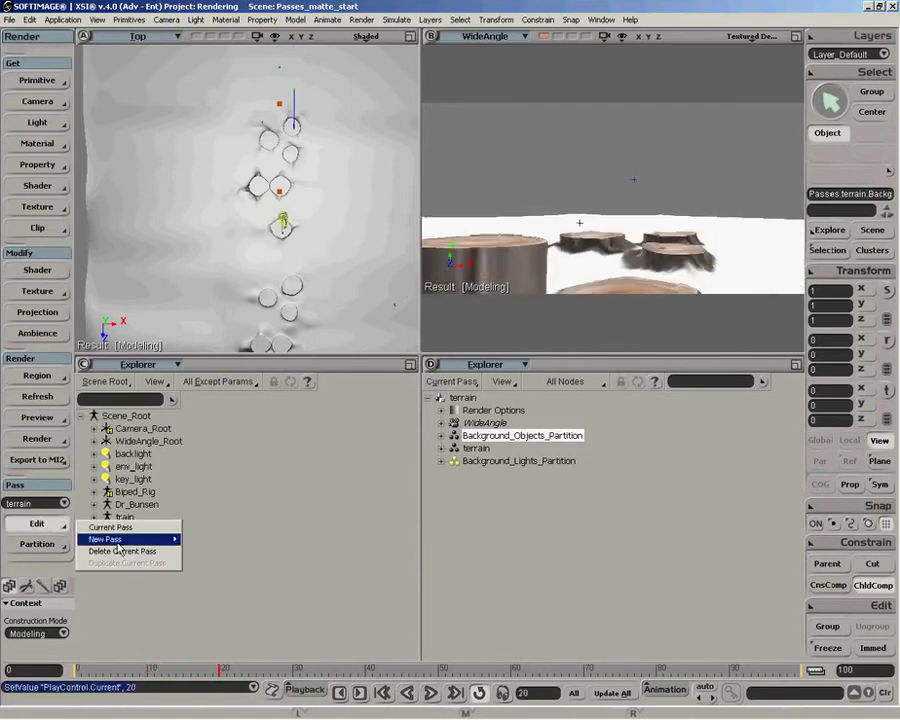
mouse_move(117, 542)
click(208, 255)
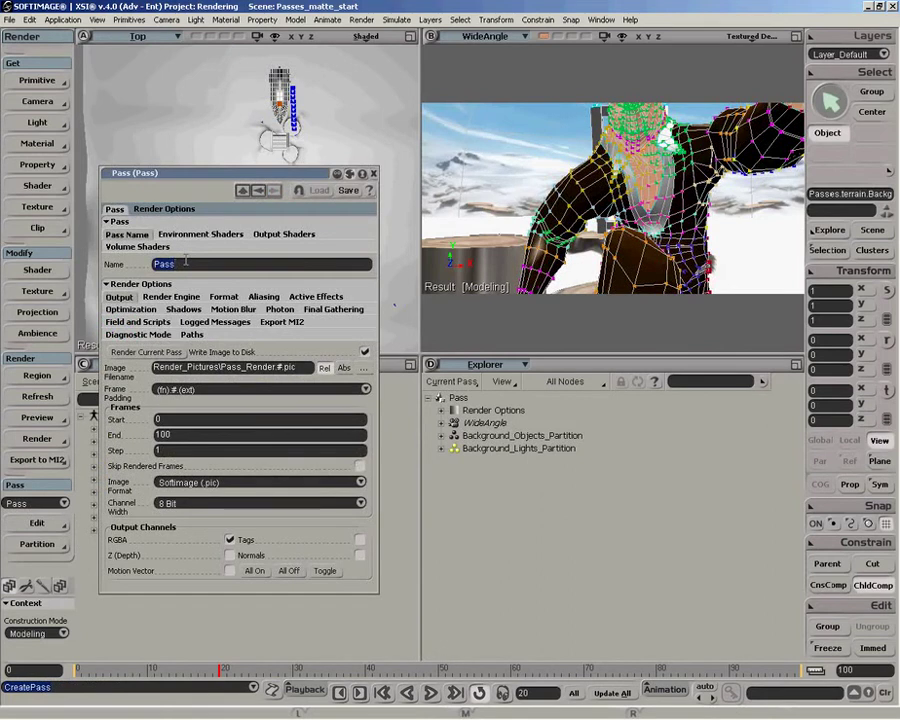
text(train)
key(Return)
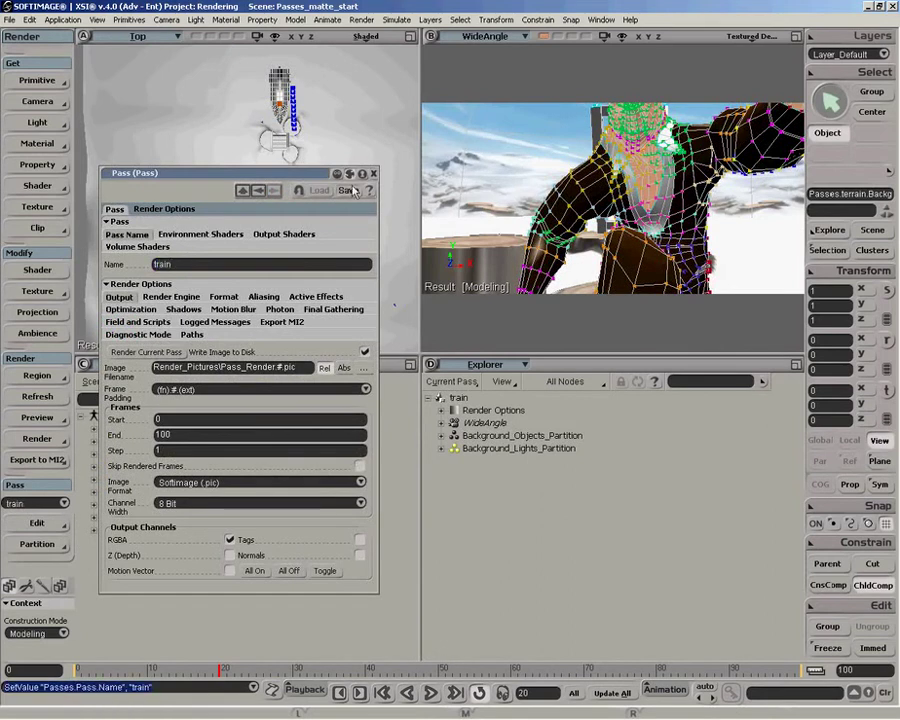
click(373, 173)
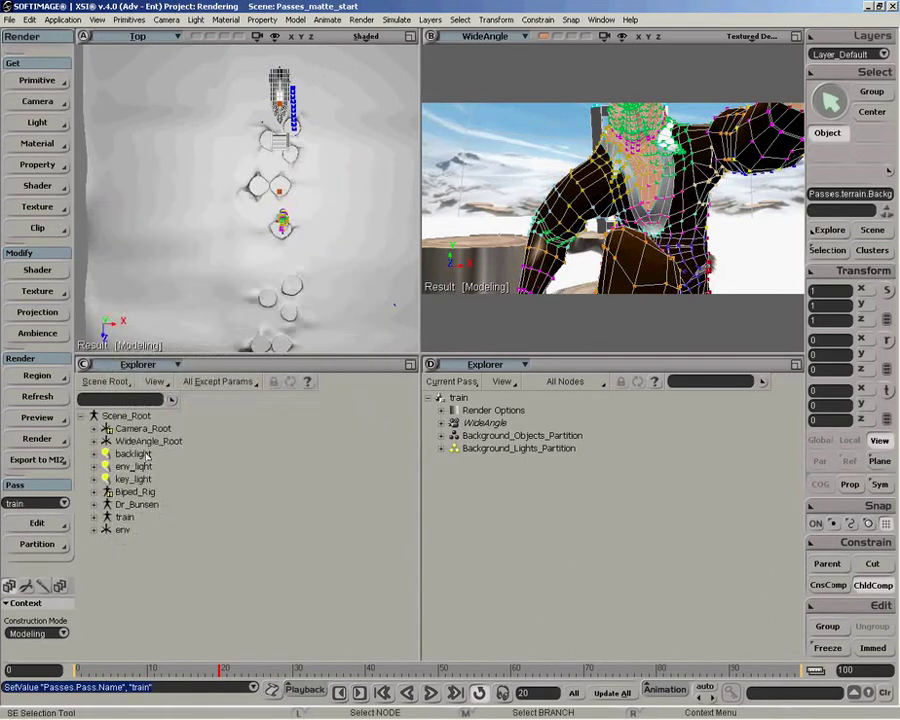
Step: Put the whole train model into a new partition named train in the train pass and expand its member list
click(124, 518)
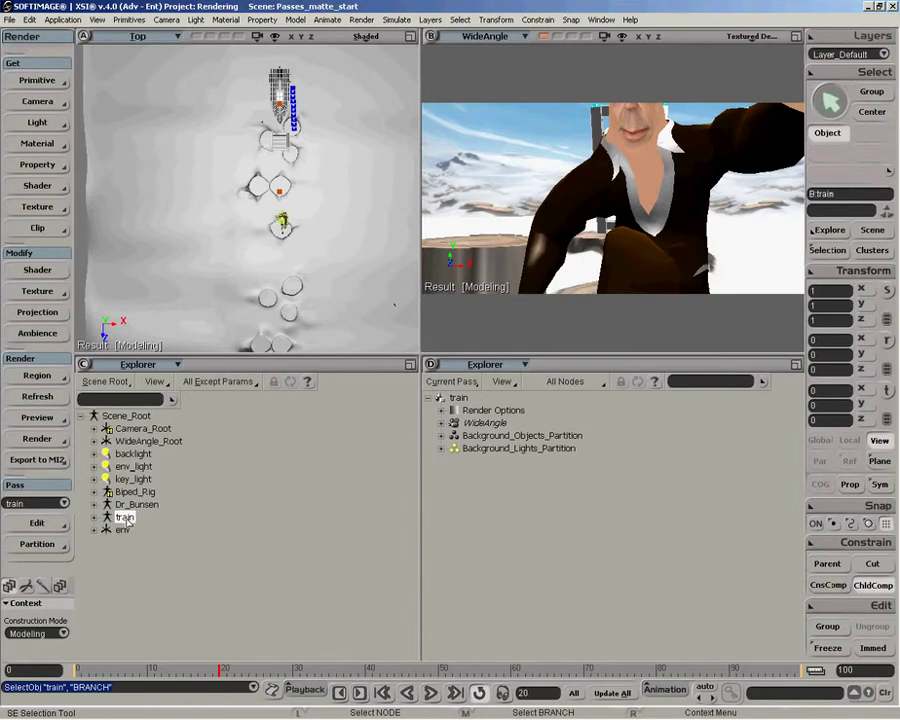
click(37, 544)
click(98, 542)
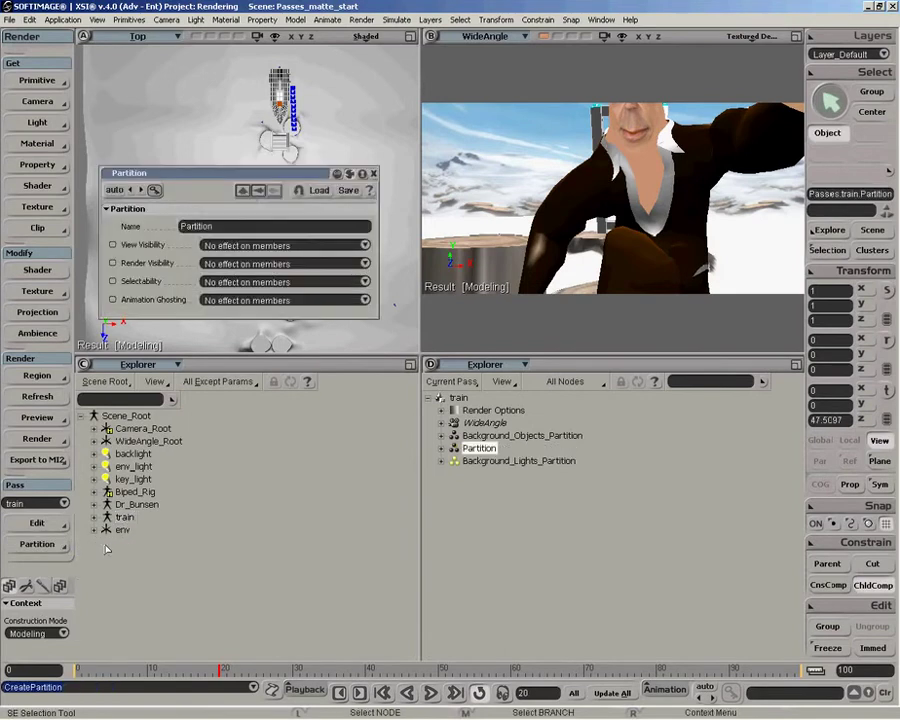
click(441, 448)
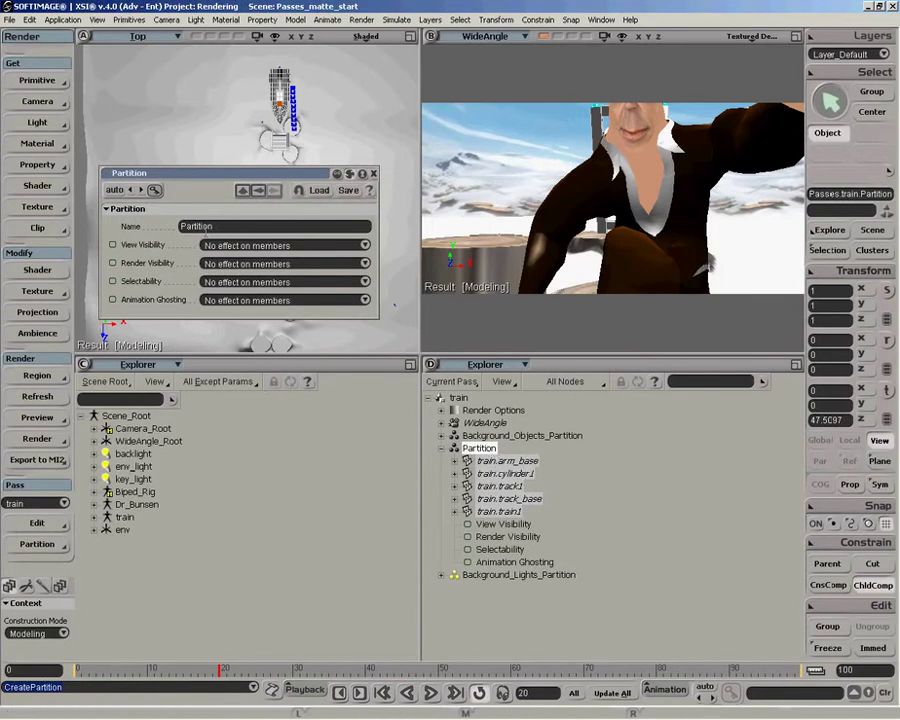
double_click(196, 226)
text(train)
key(Return)
click(373, 174)
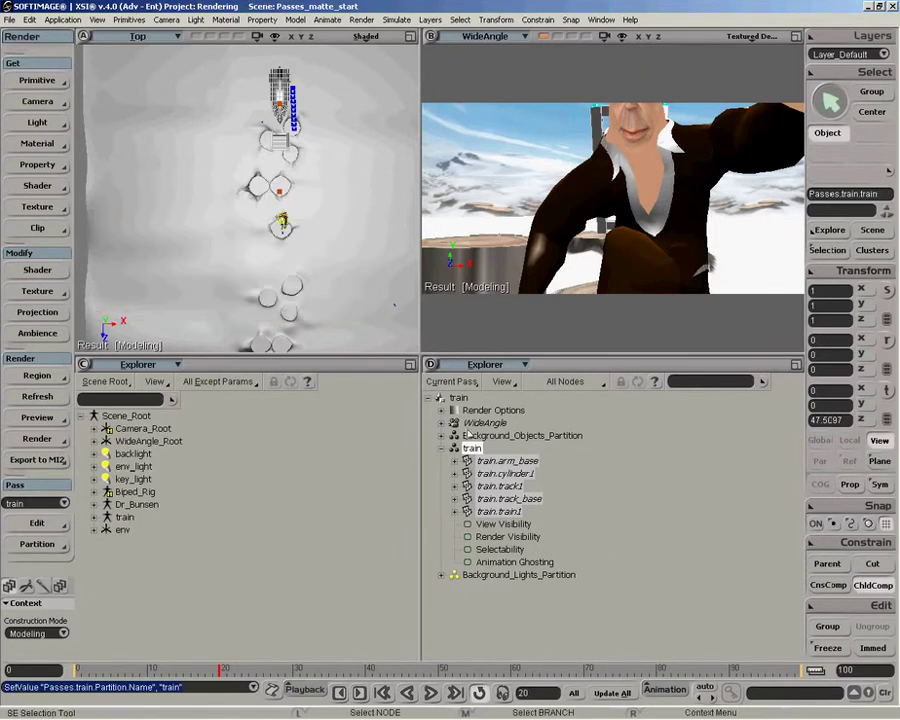
Step: Hide the background objects partition in the train pass and scrub the timeline back to frame 7
click(476, 437)
key(h)
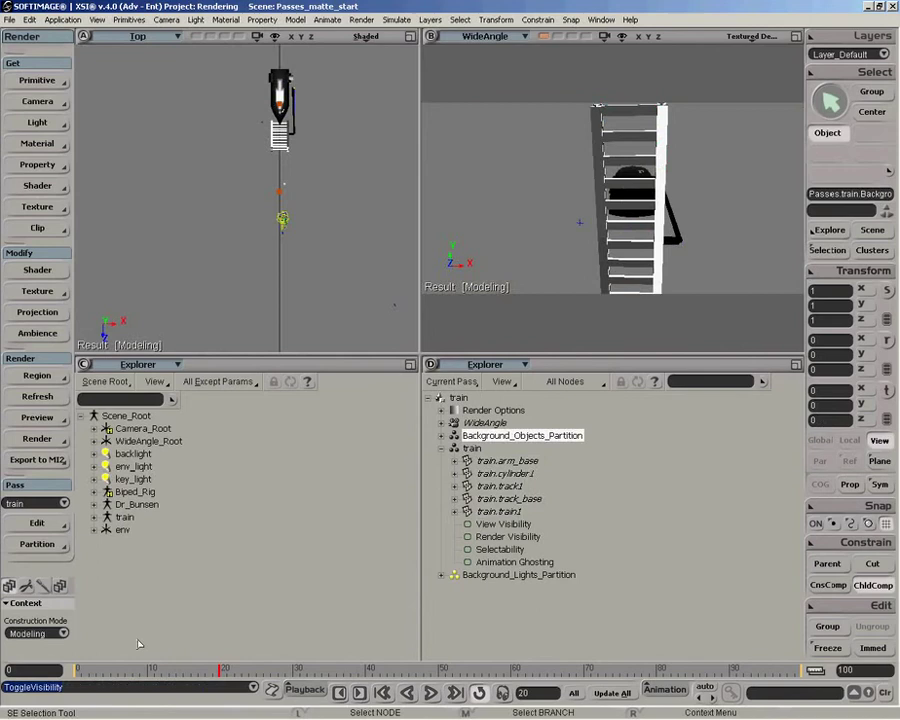
drag(220, 668, 125, 667)
Step: Switch the current pass to sky, terrain and back to train to compare what each one shows
click(40, 503)
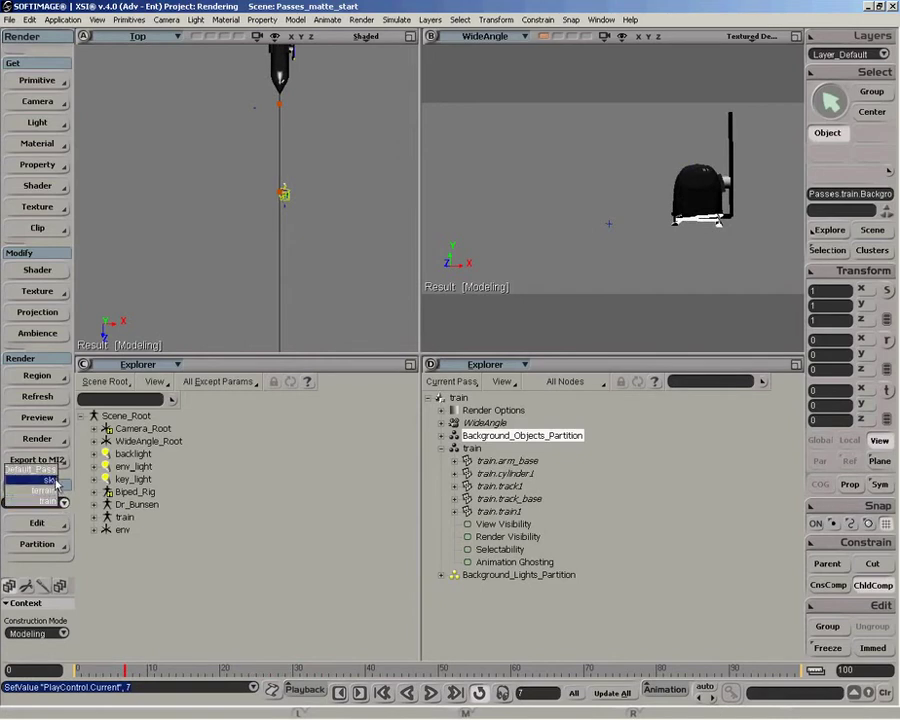
click(50, 481)
click(50, 502)
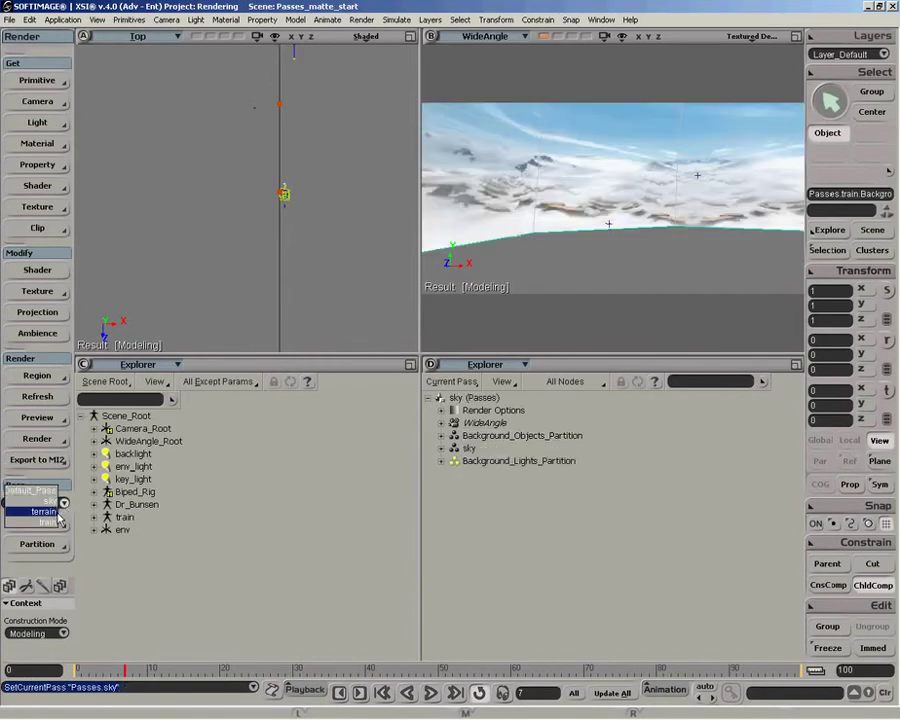
click(50, 511)
click(50, 503)
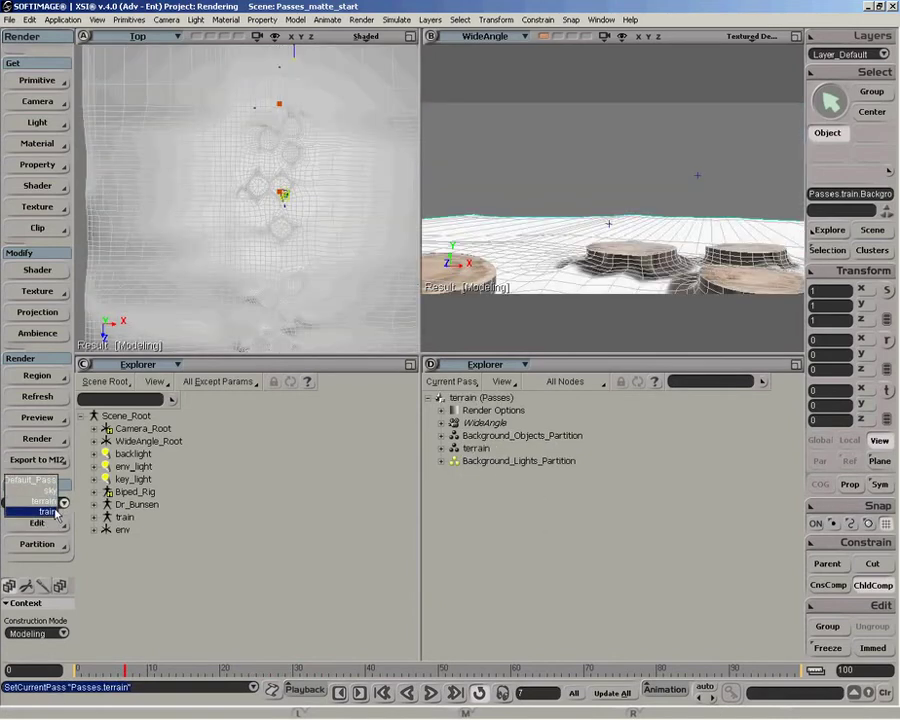
click(50, 511)
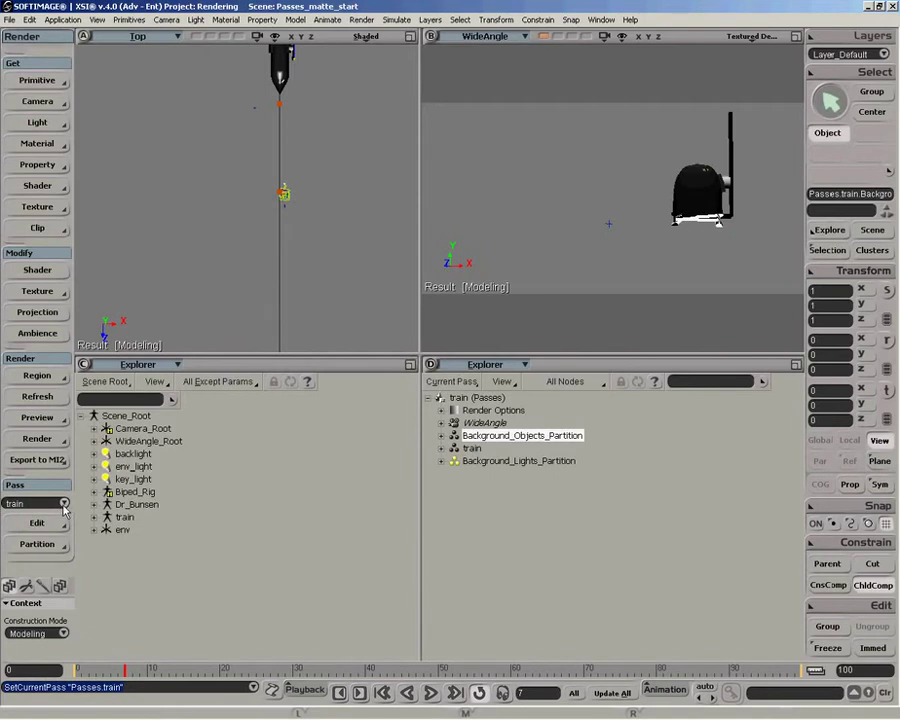
Step: Create an empty render pass named skin and clear the object selection
click(37, 523)
mouse_move(110, 539)
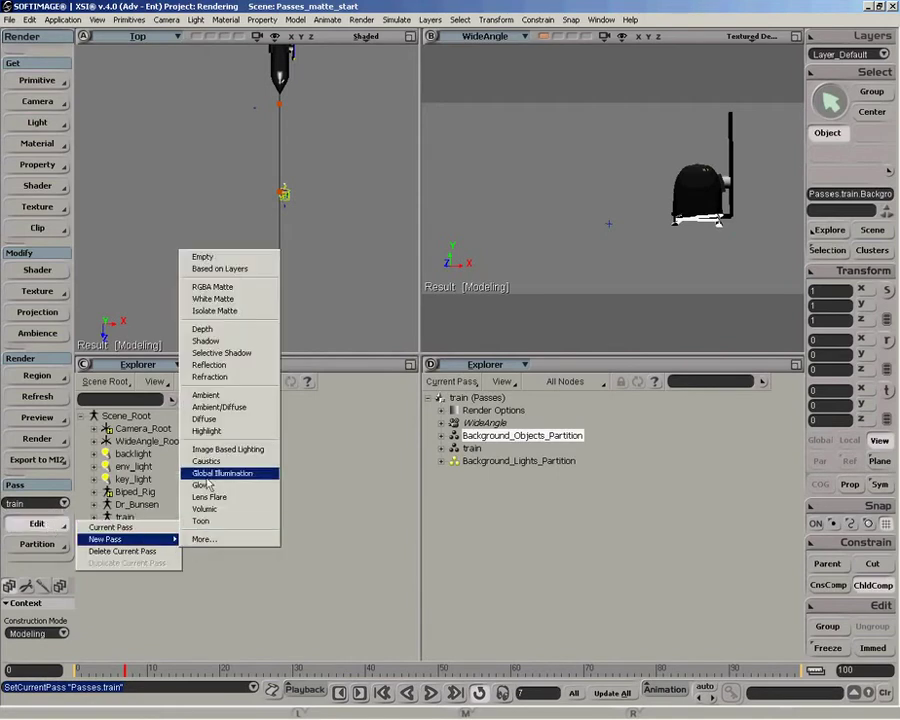
click(215, 258)
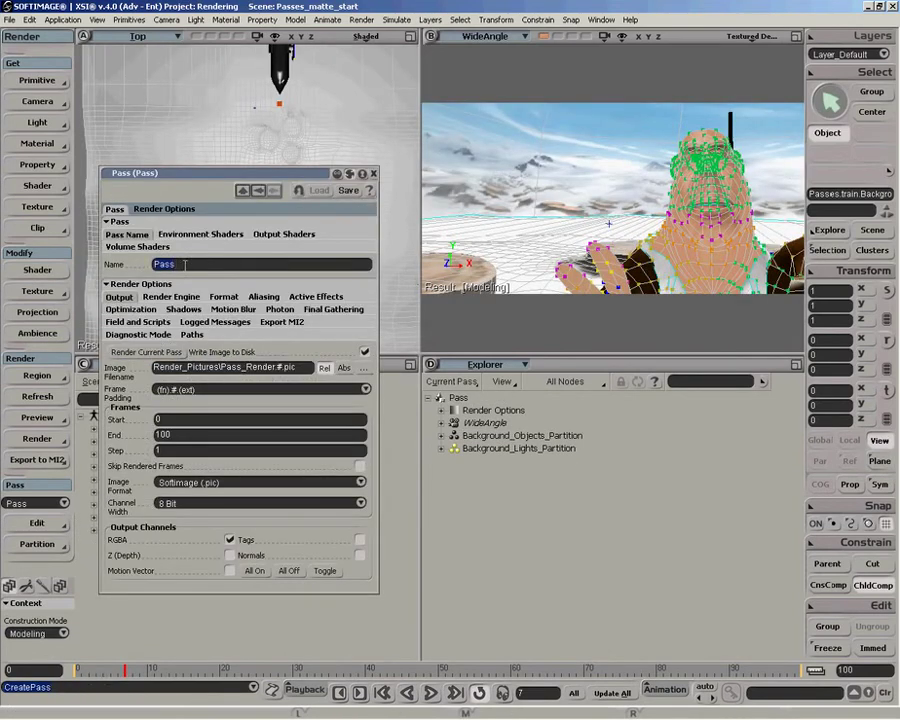
key(BackSpace)
text(skin)
key(Return)
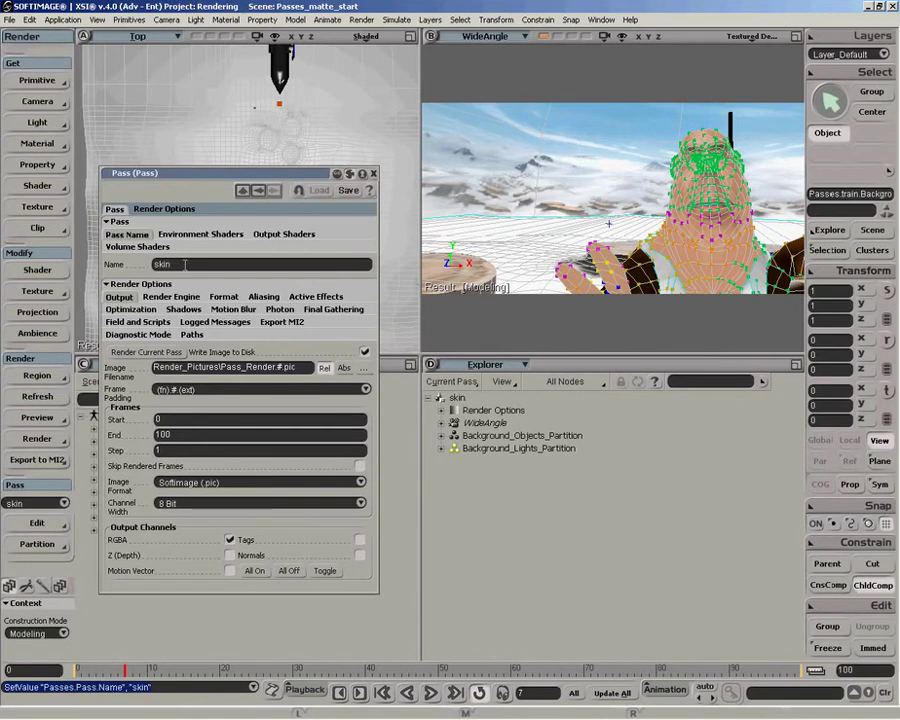
click(373, 173)
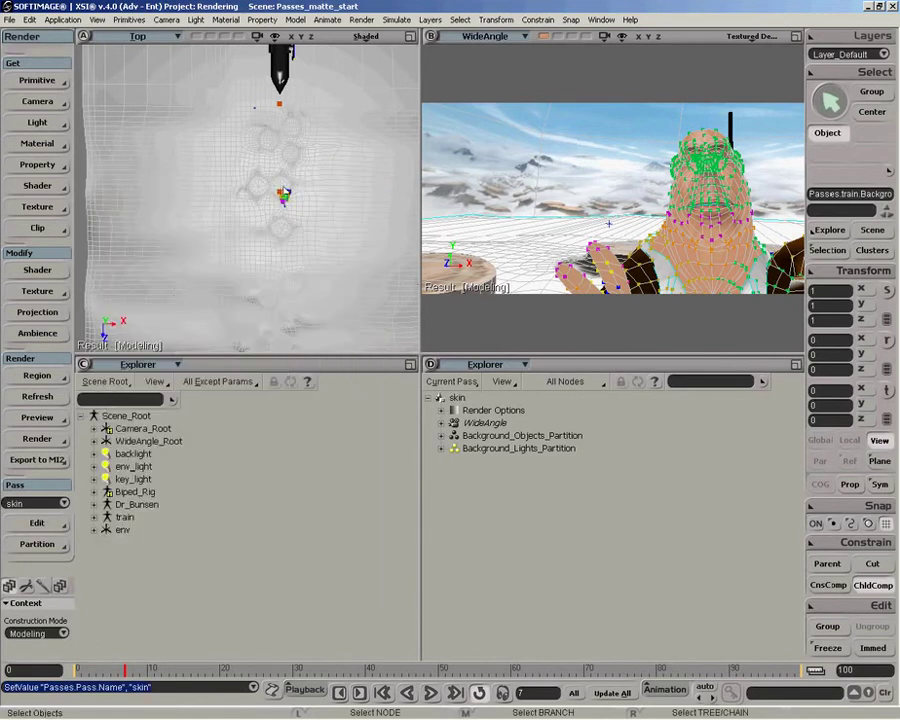
click(83, 251)
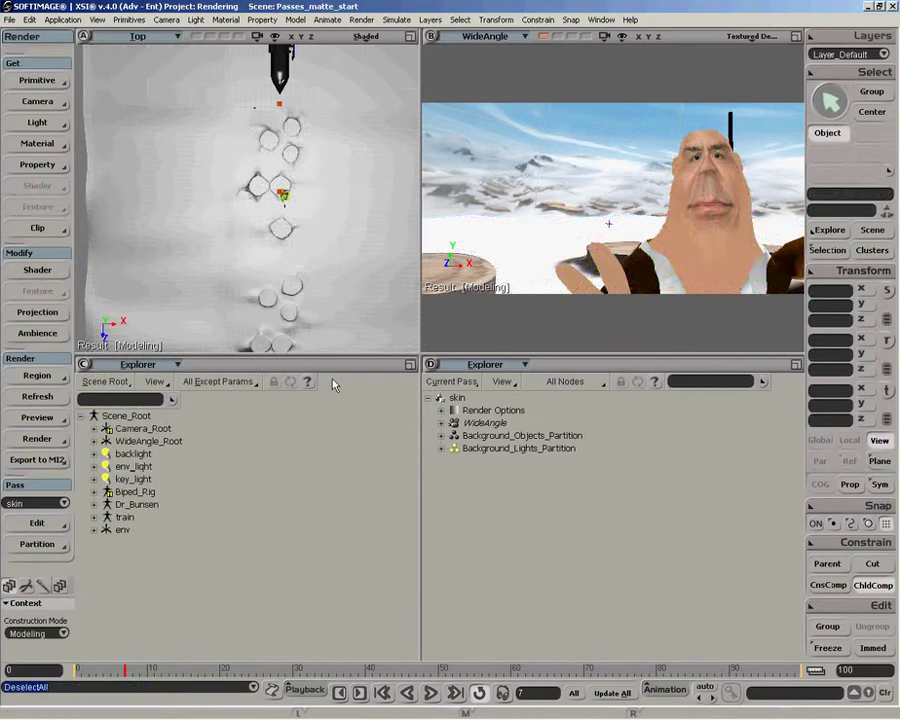
Step: Scrub the timeline to frame 18 and back to frame 11 to examine the character's skin and clothing
drag(130, 669, 205, 672)
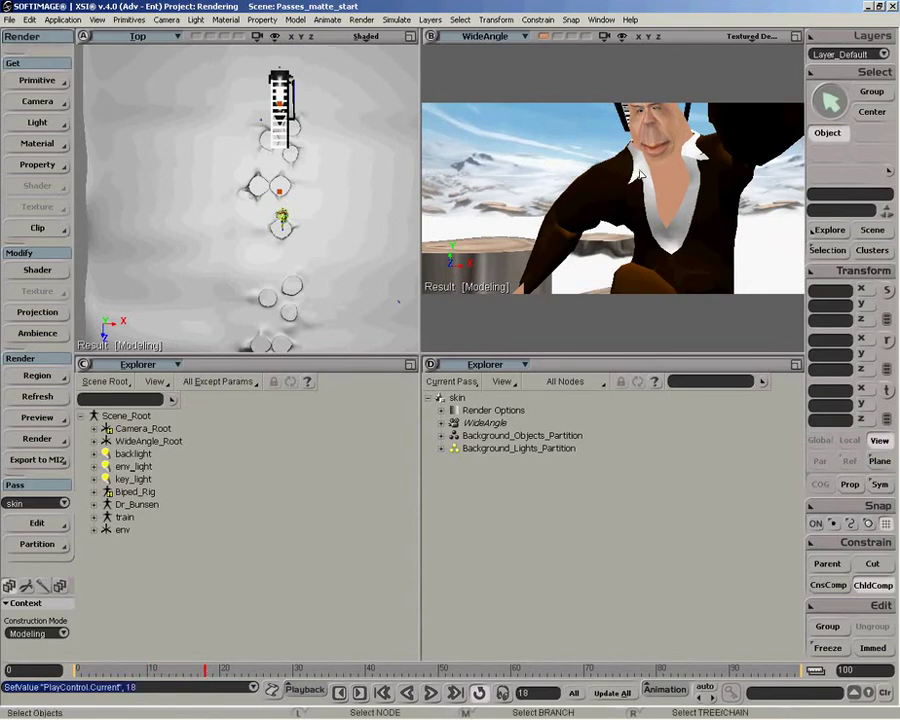
mouse_move(205, 672)
mouse_down()
mouse_move(167, 674)
mouse_move(246, 674)
mouse_move(168, 672)
mouse_move(197, 673)
mouse_up()
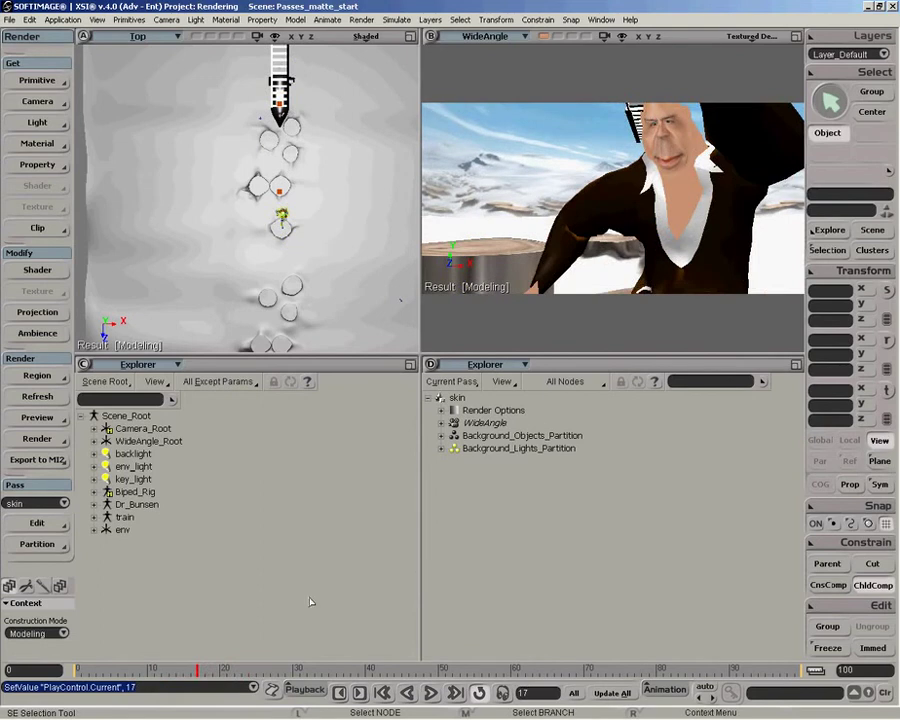
drag(197, 671, 155, 671)
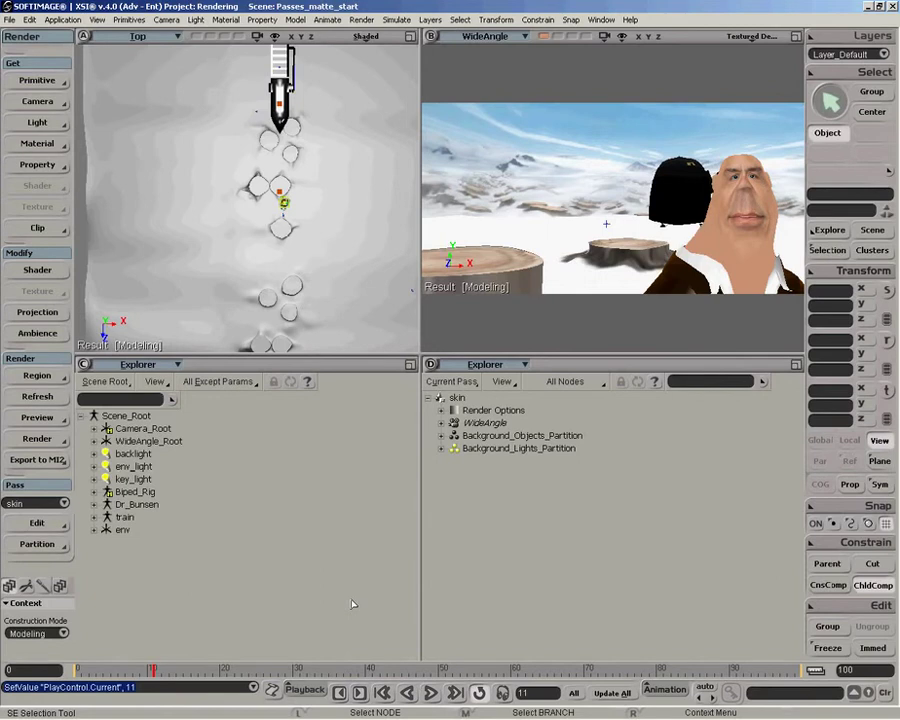
Step: Put the whole Dr_Bunsen model into a new partition named clothing in the skin pass
middle_click(138, 505)
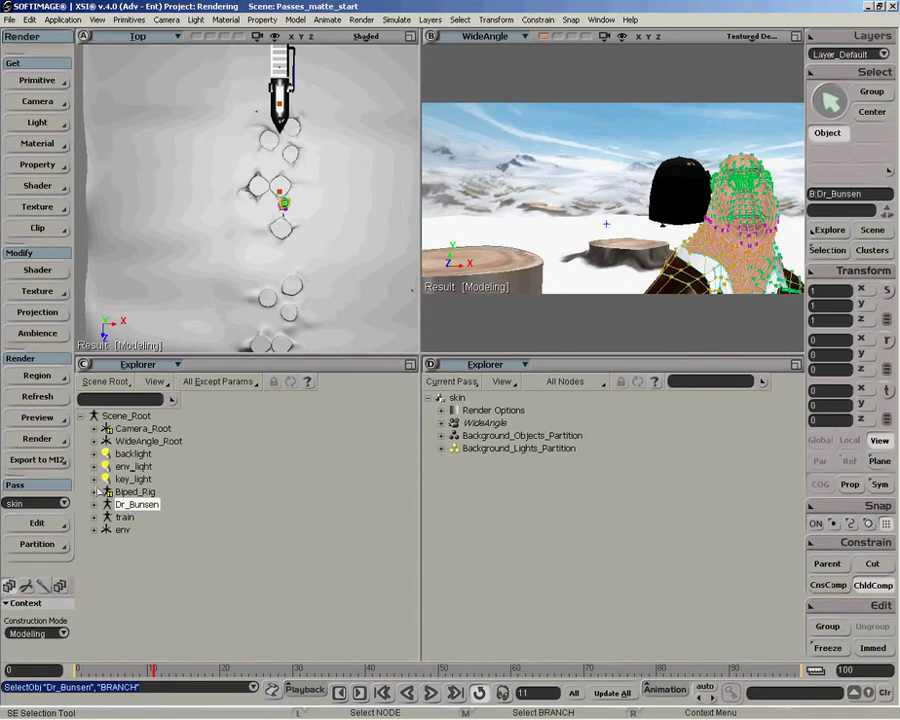
click(37, 545)
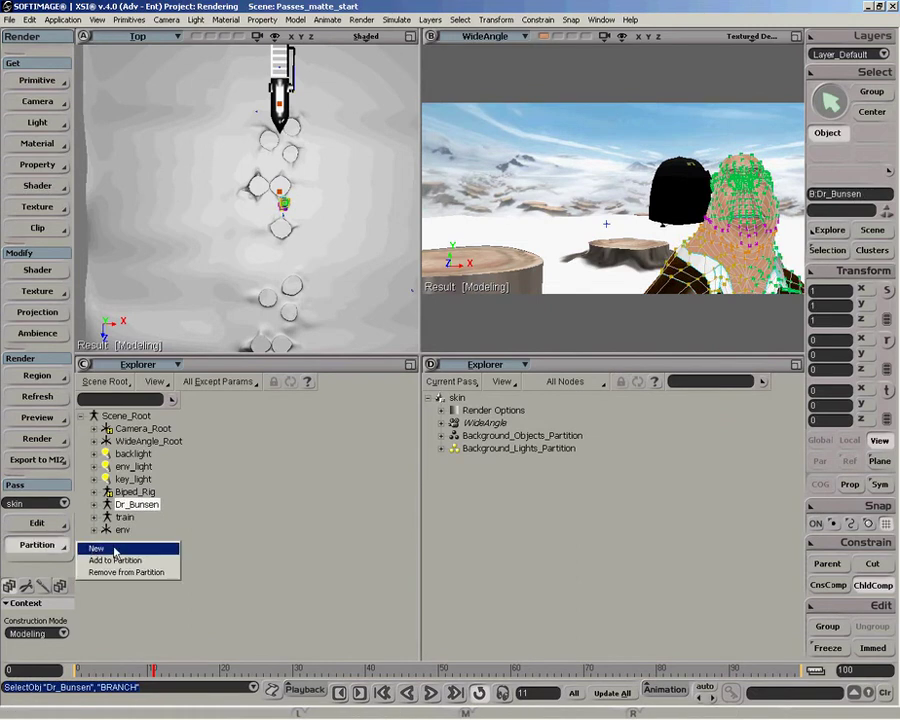
click(96, 549)
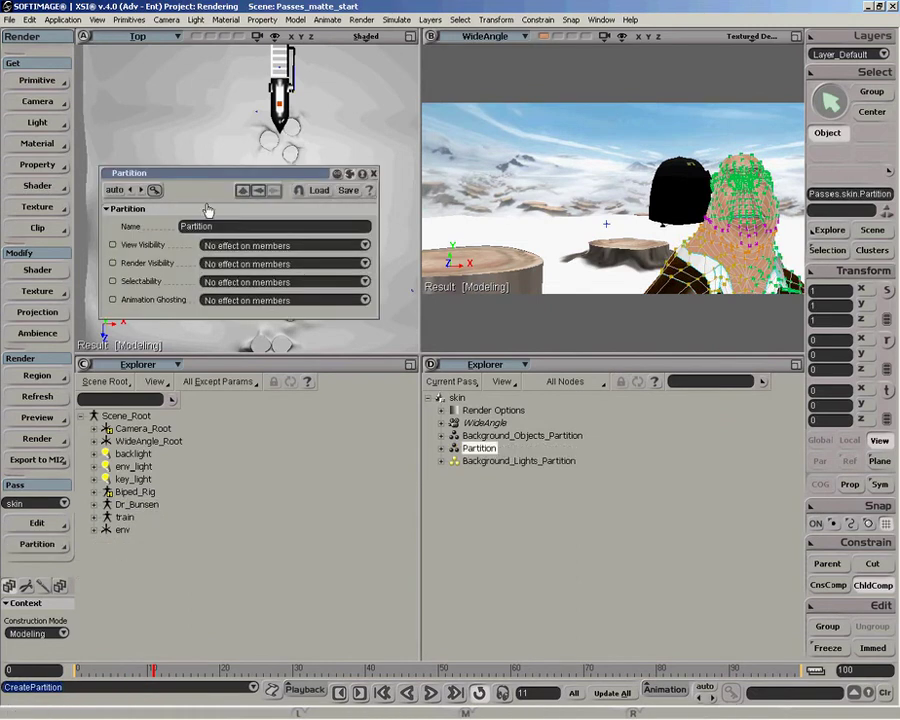
key(BackSpace)
text(clothing)
key(Return)
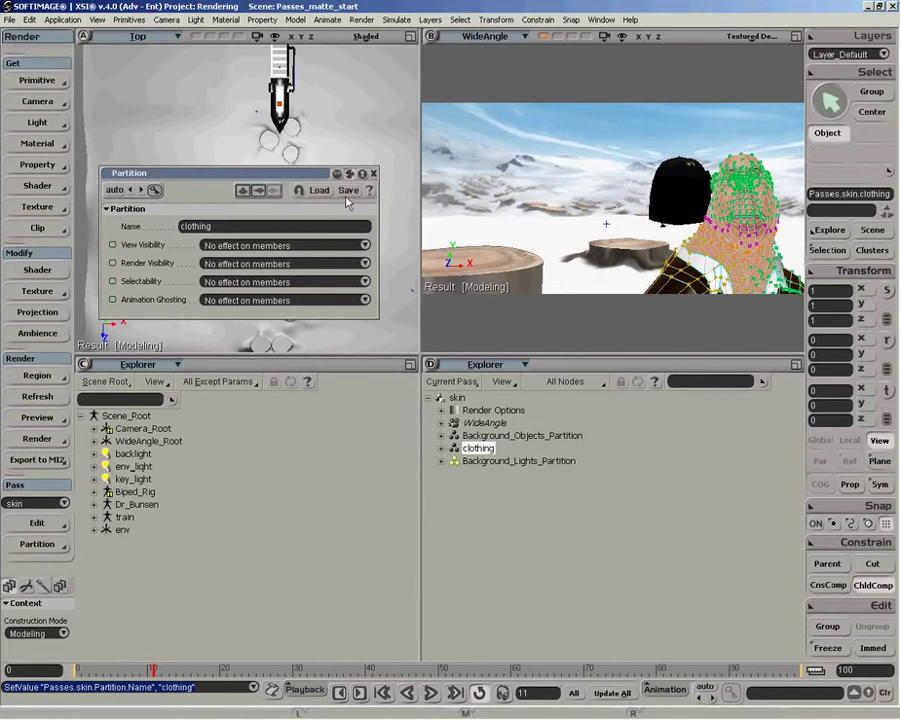
click(375, 174)
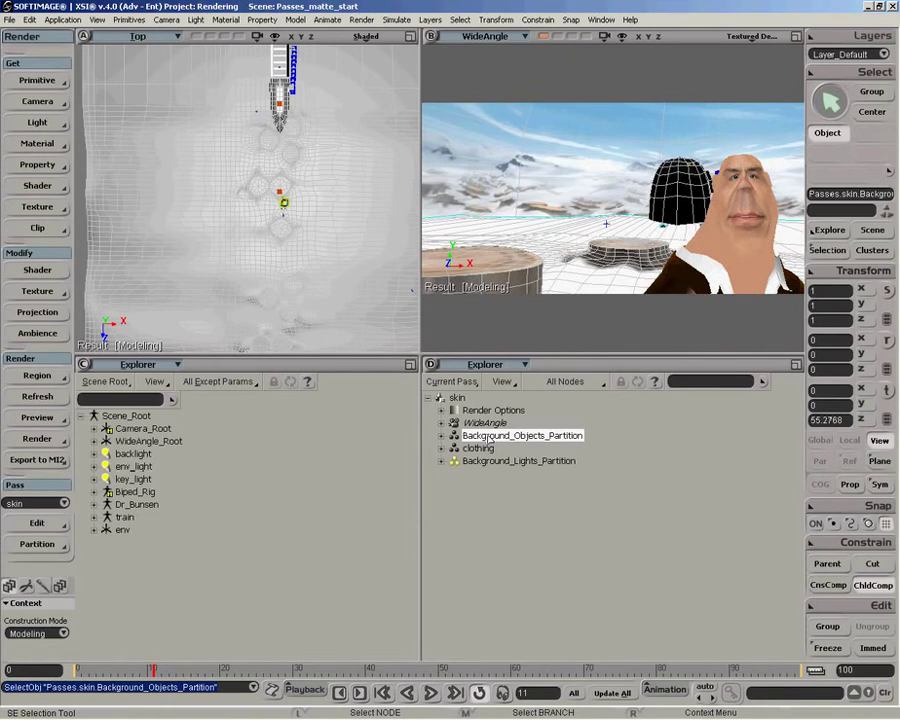
Step: Hide the background objects partition in the skin pass and scrub the timeline to frame 12
key(h)
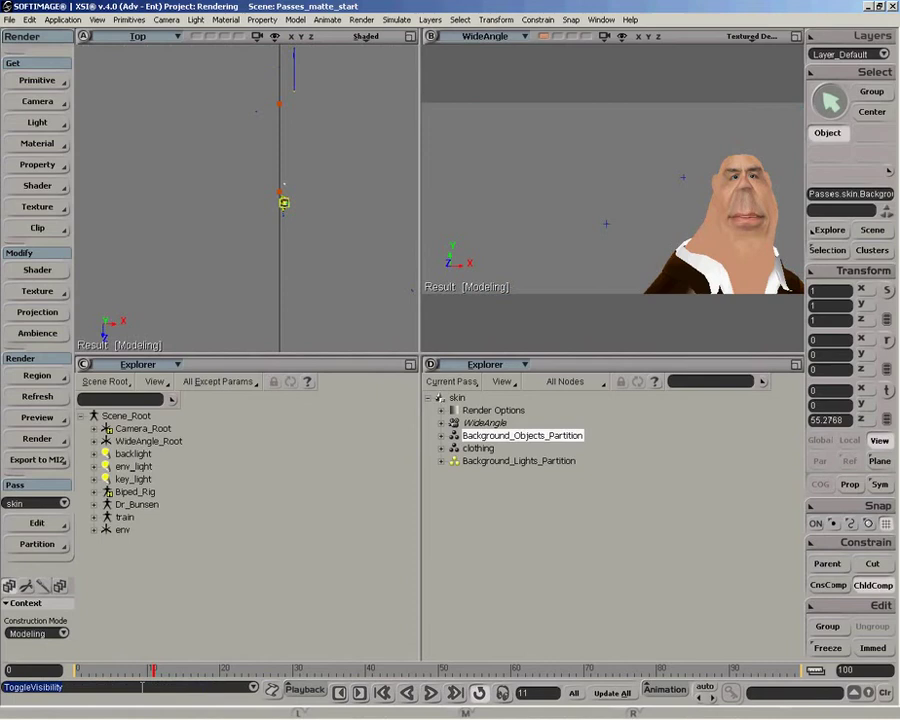
click(212, 669)
drag(220, 669, 163, 672)
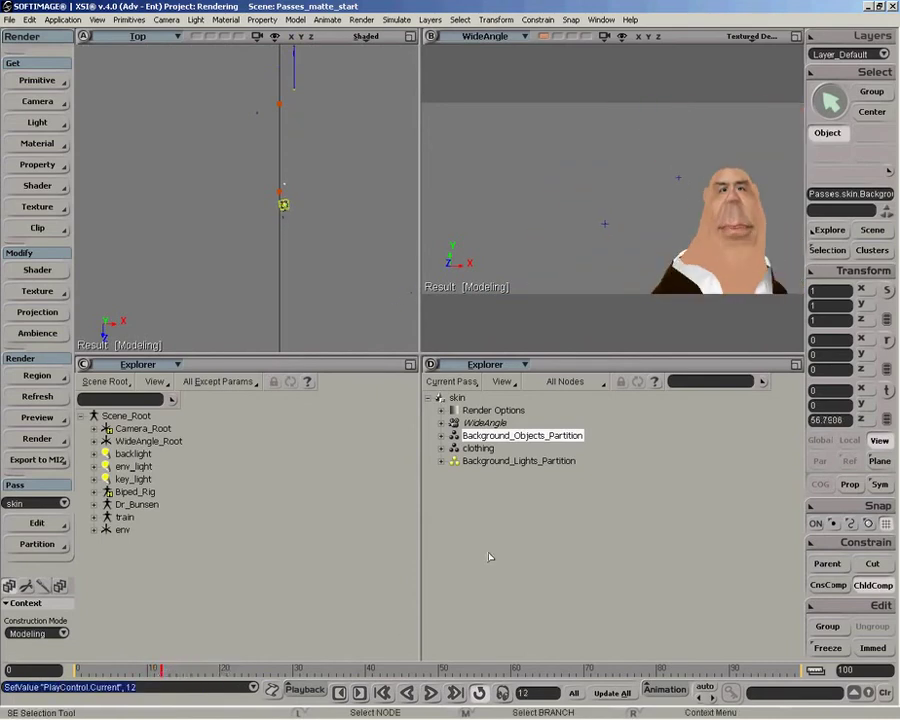
Step: Put the character's skin mesh into a new partition named skin in the skin pass
click(710, 238)
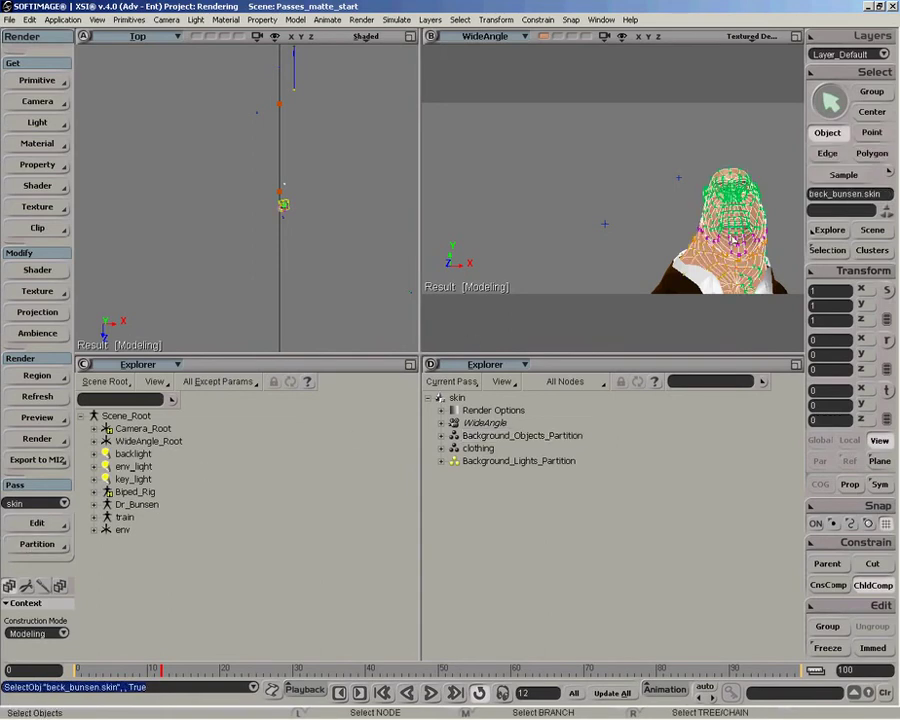
click(44, 550)
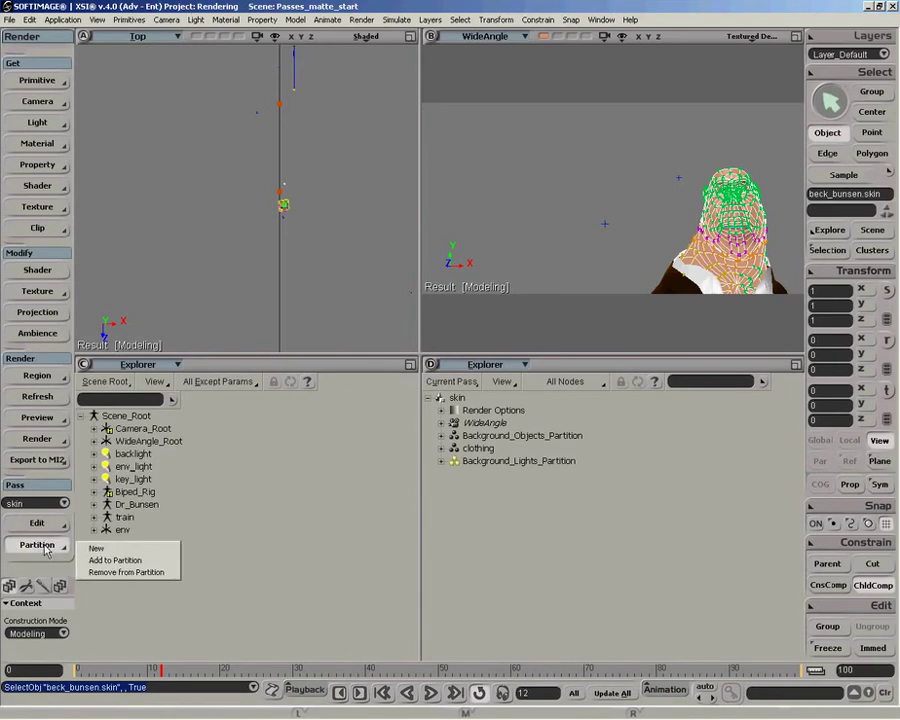
click(96, 548)
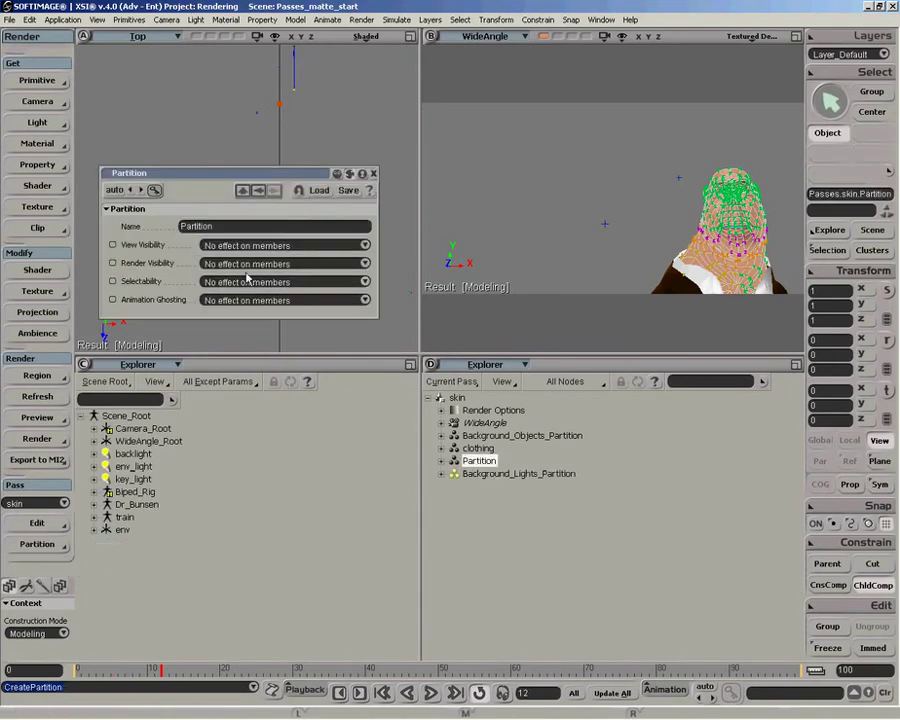
double_click(220, 226)
key(BackSpace)
text(skin)
key(Return)
click(372, 175)
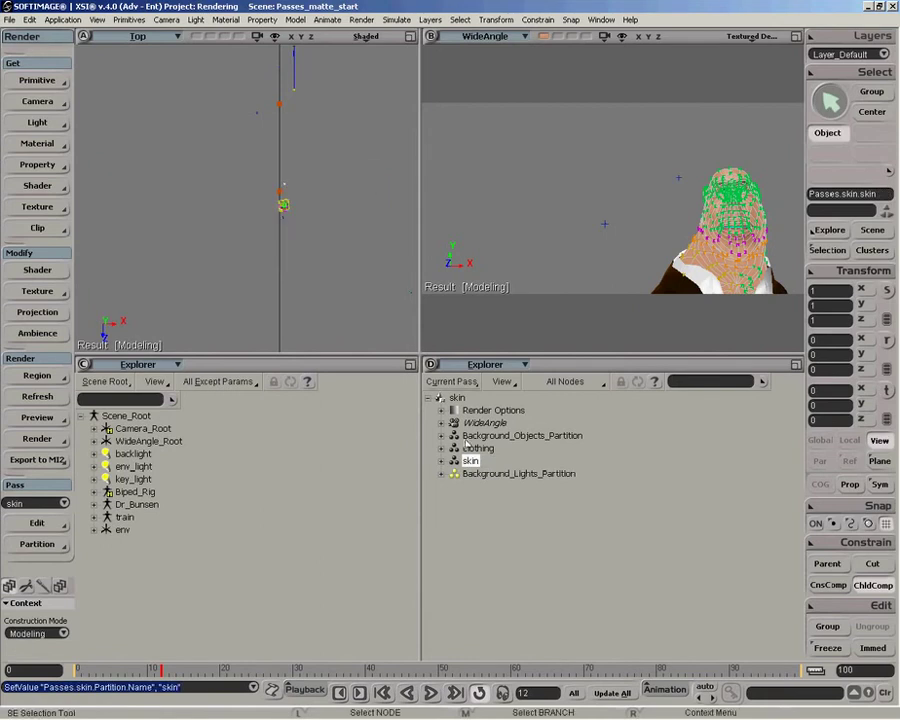
Step: Check which objects belong to the clothing and skin partitions, including the clothing partition's member list
click(477, 448)
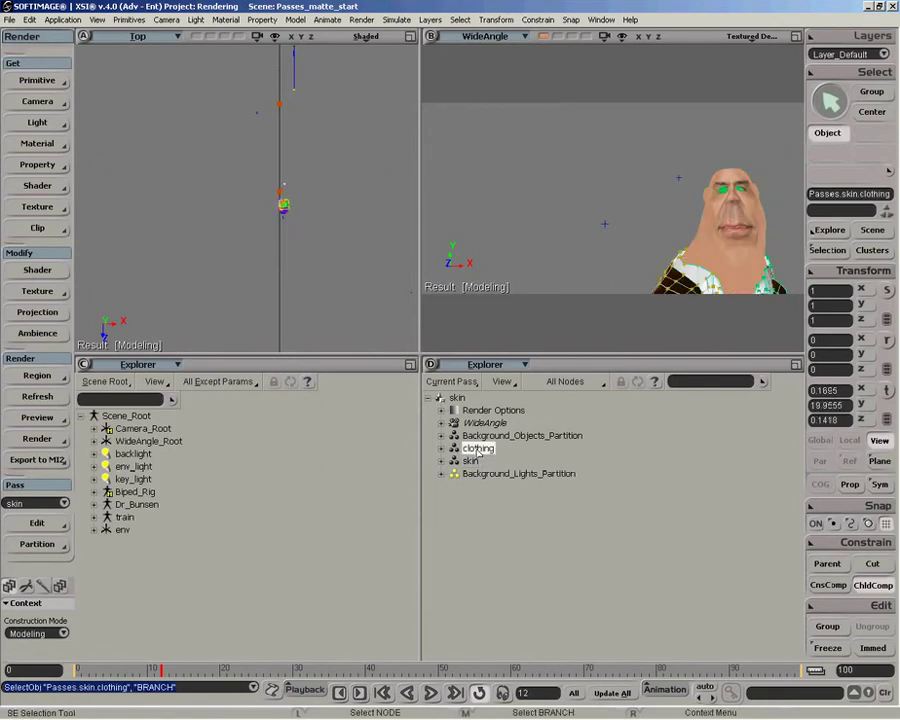
click(470, 461)
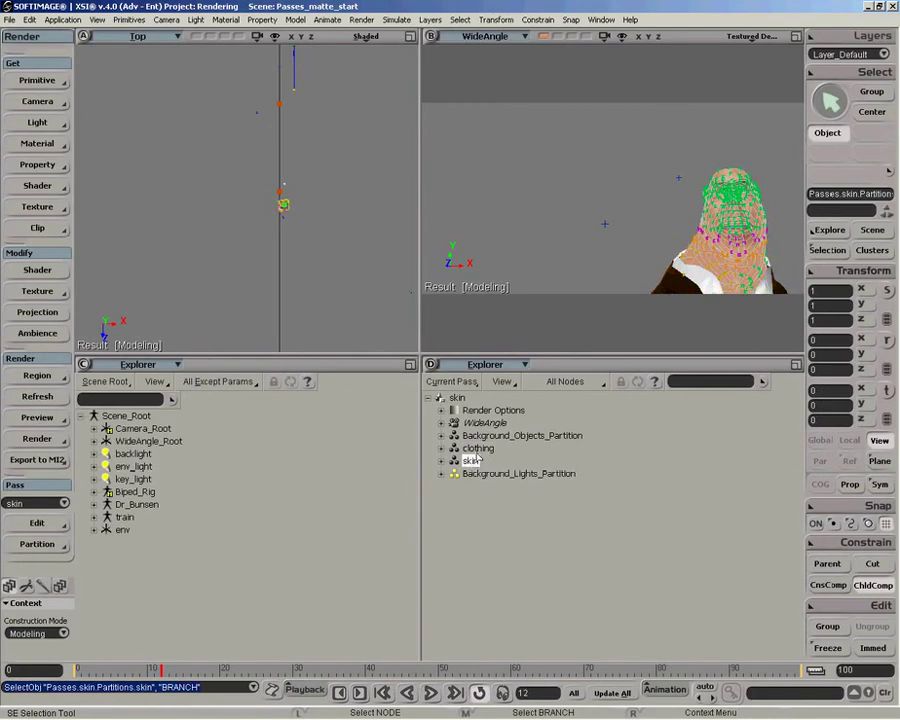
click(442, 449)
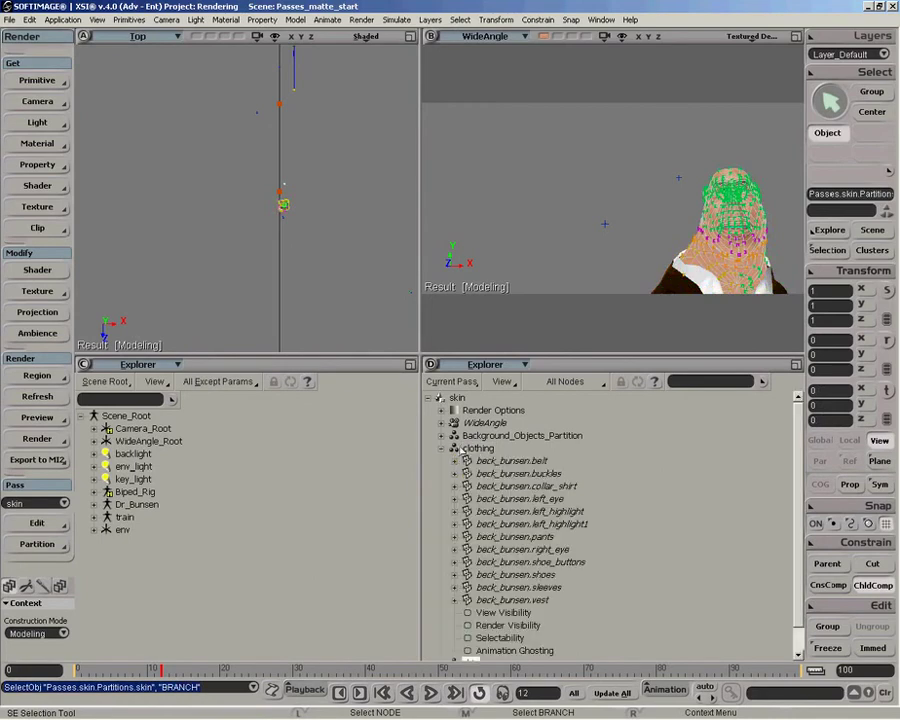
click(442, 449)
Step: Add an override property to the clothing partition, enlarge its property window and scrub the timeline to frame 17
click(476, 448)
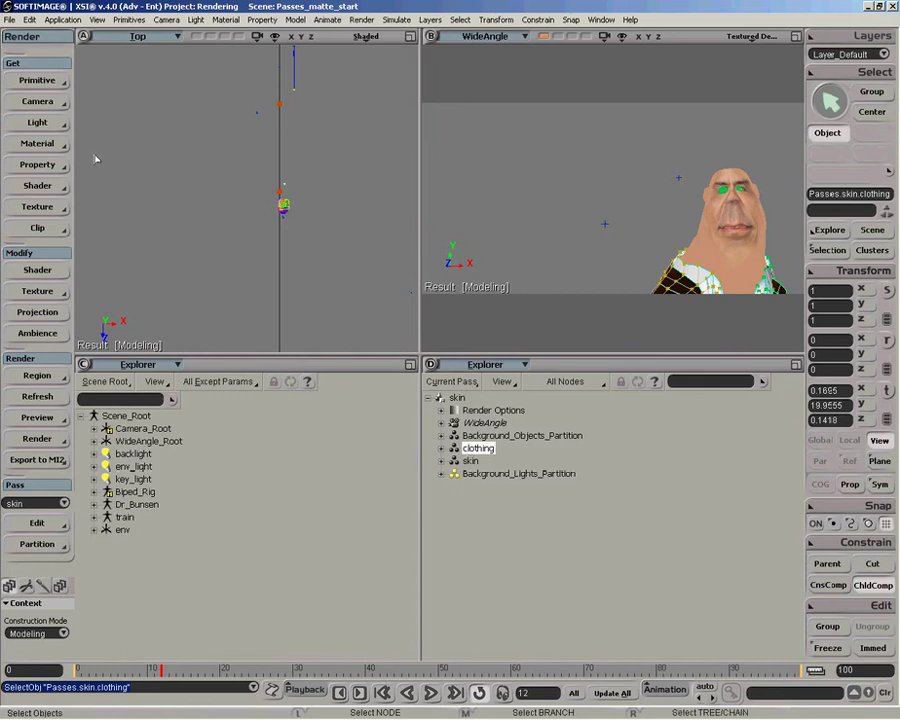
click(42, 166)
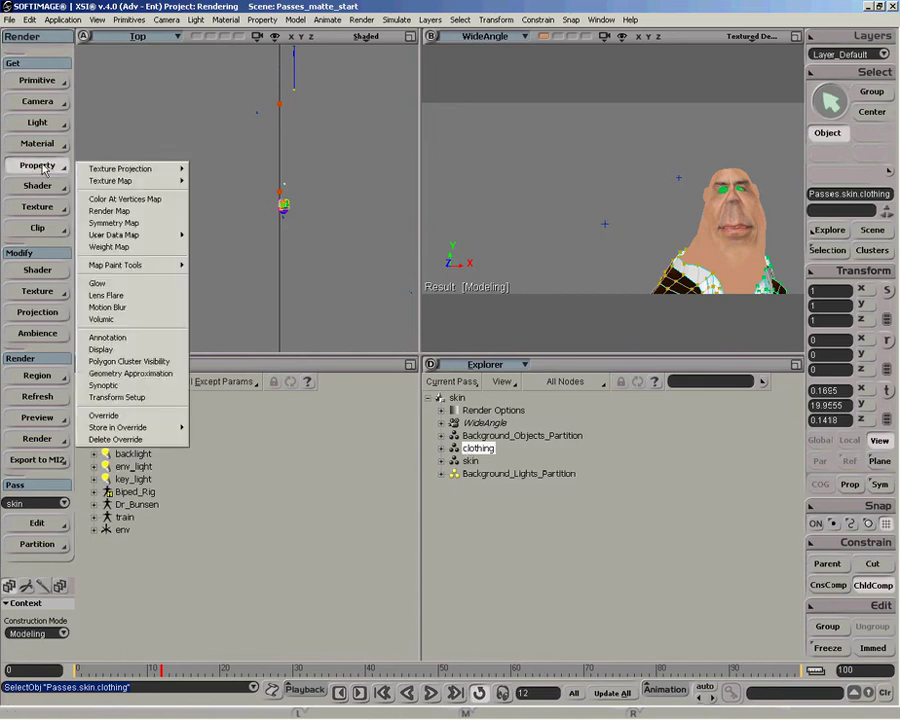
click(122, 416)
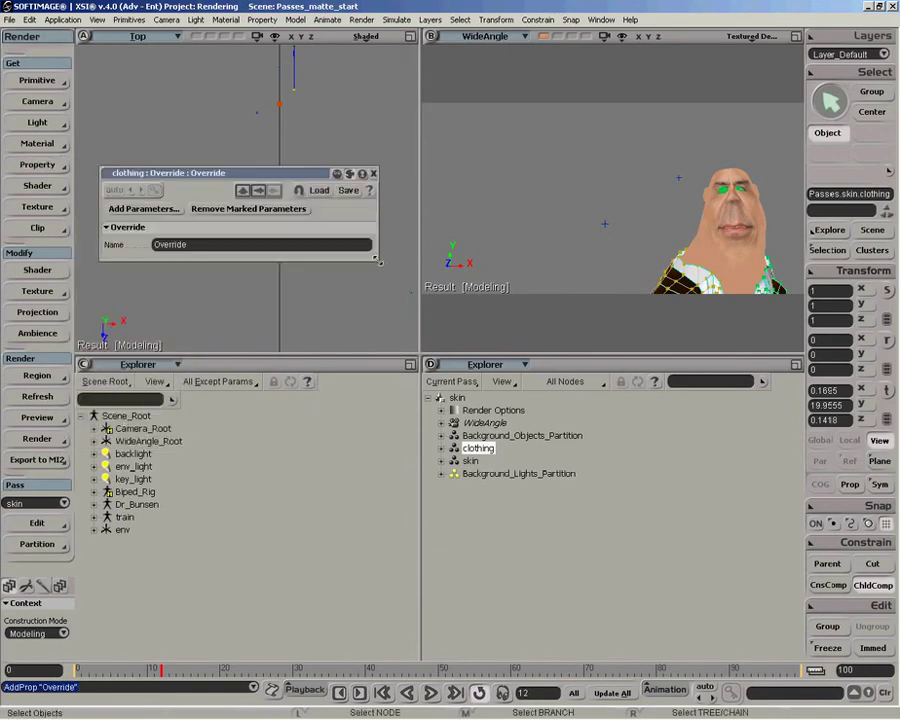
drag(379, 262, 414, 352)
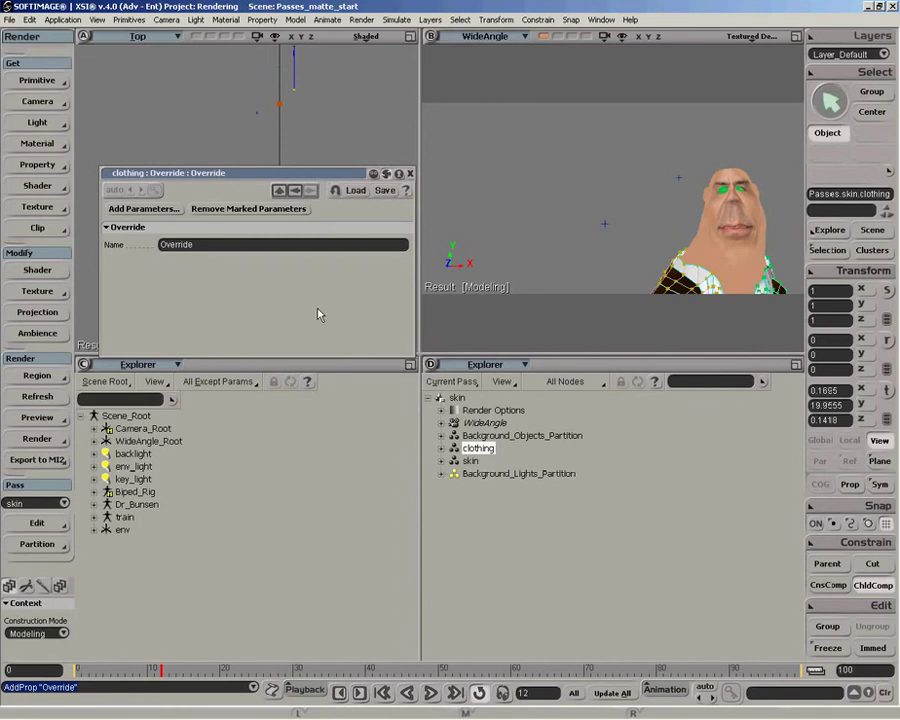
drag(278, 175, 273, 143)
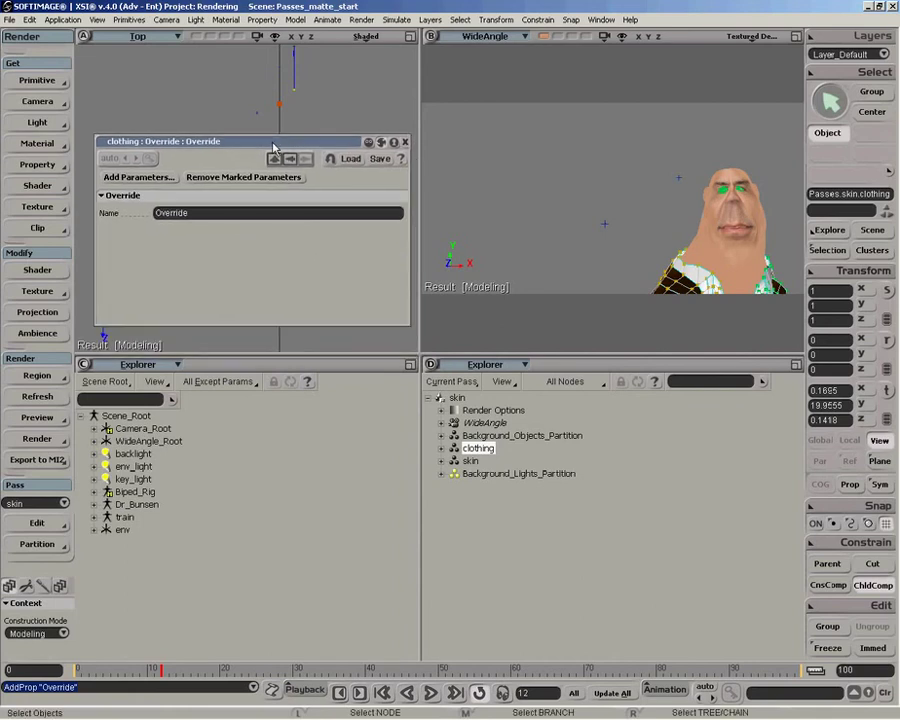
click(178, 668)
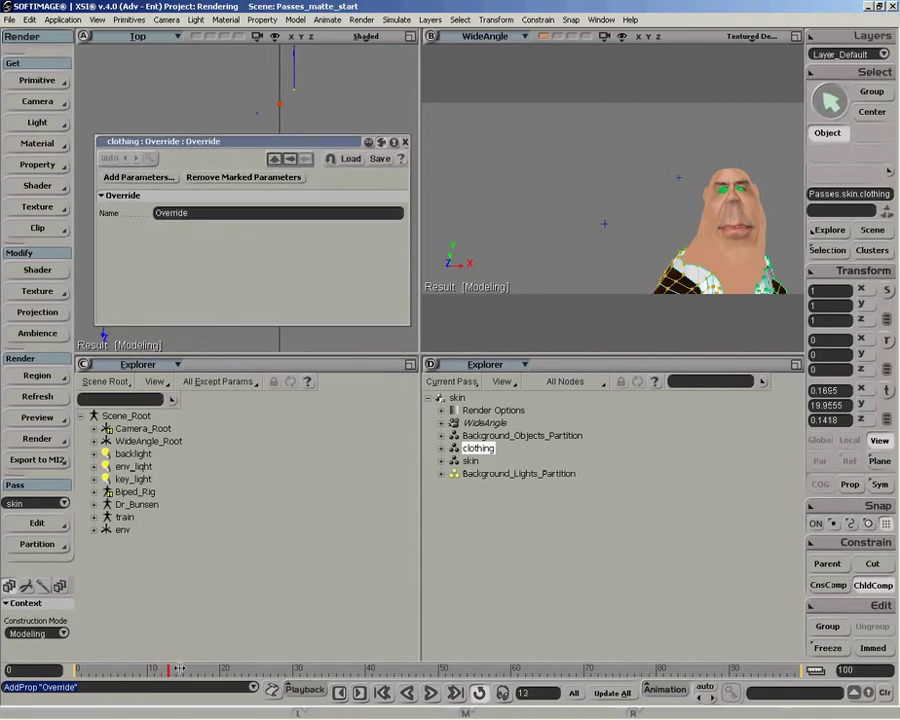
drag(178, 668, 196, 668)
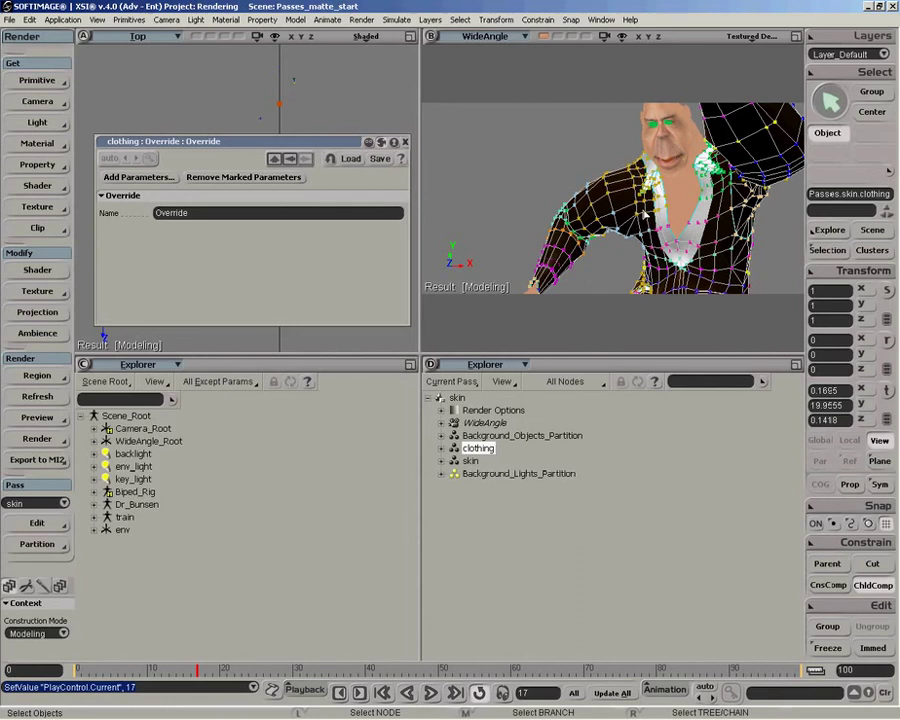
Step: Add diffuse_inuse and specular_inuse from the collar shirt's surface Phong shader to the clothing override as parameters
click(148, 177)
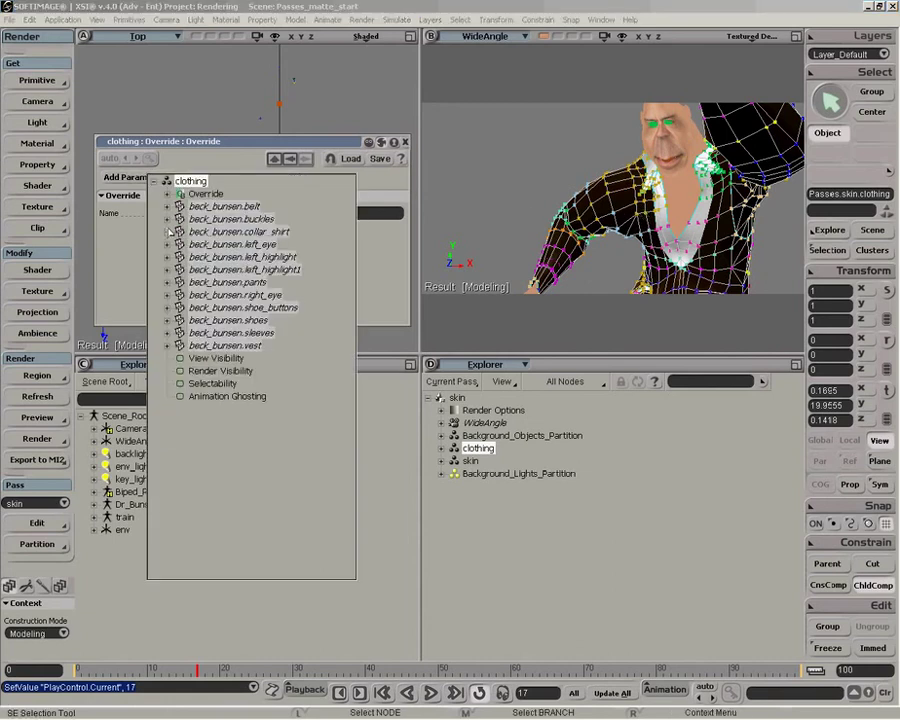
click(167, 231)
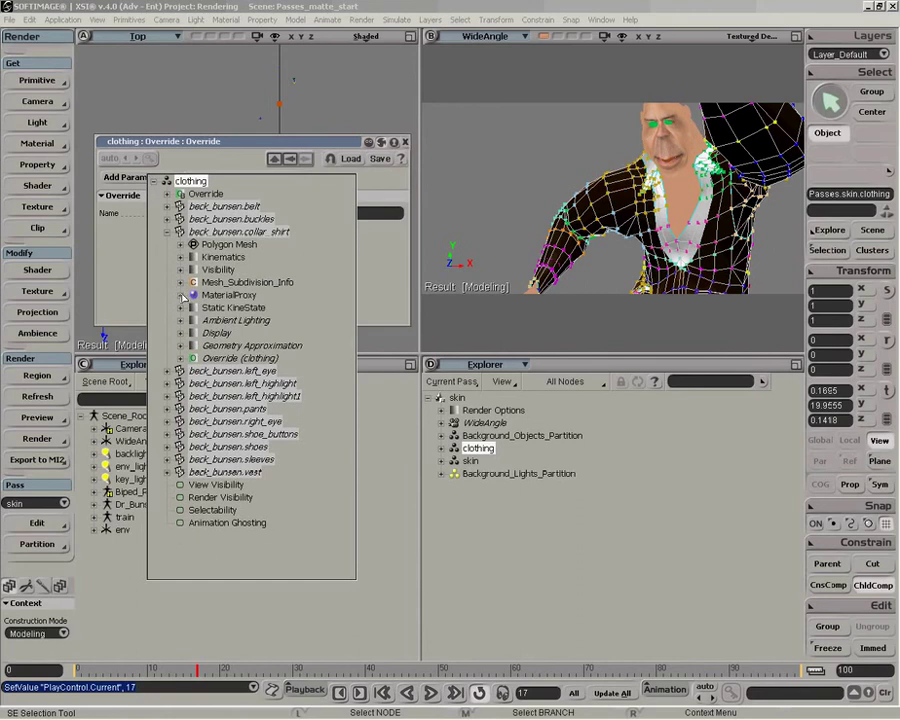
click(181, 295)
click(195, 307)
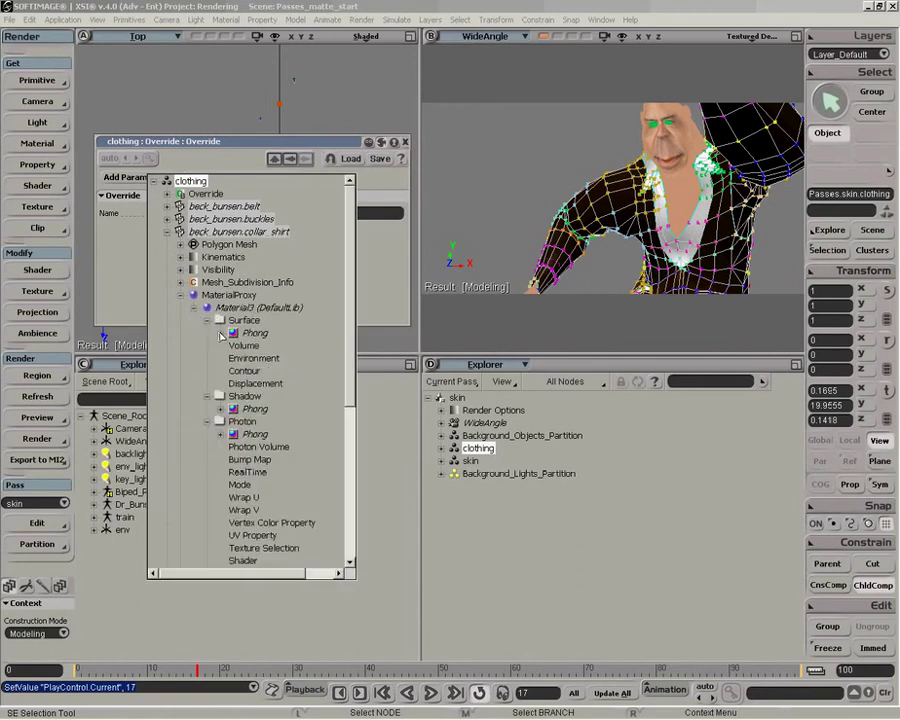
click(220, 337)
scroll(246, 245, down, 3)
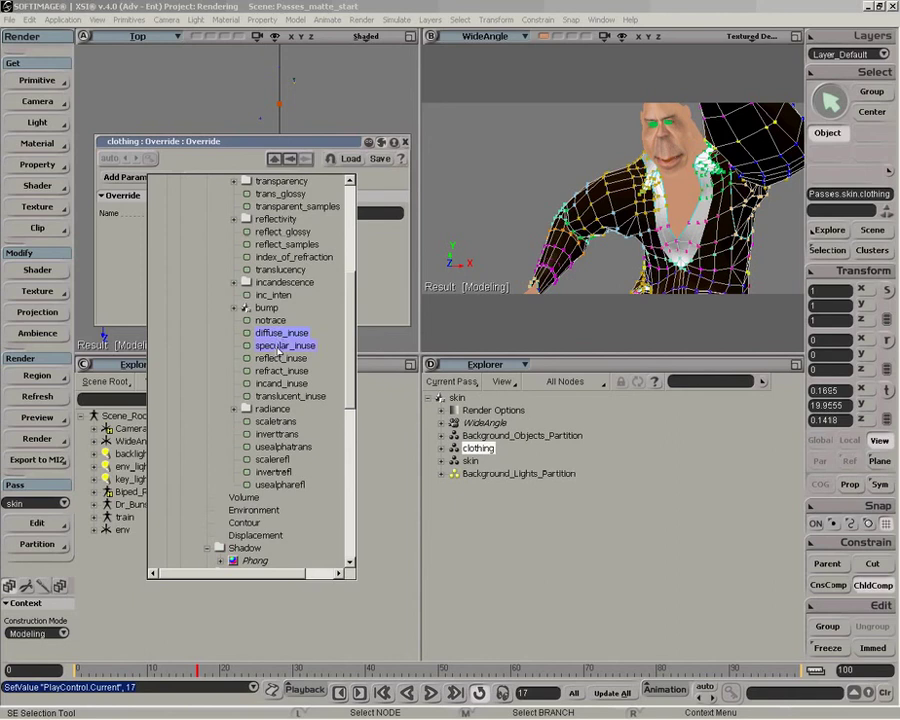
mouse_move(224, 160)
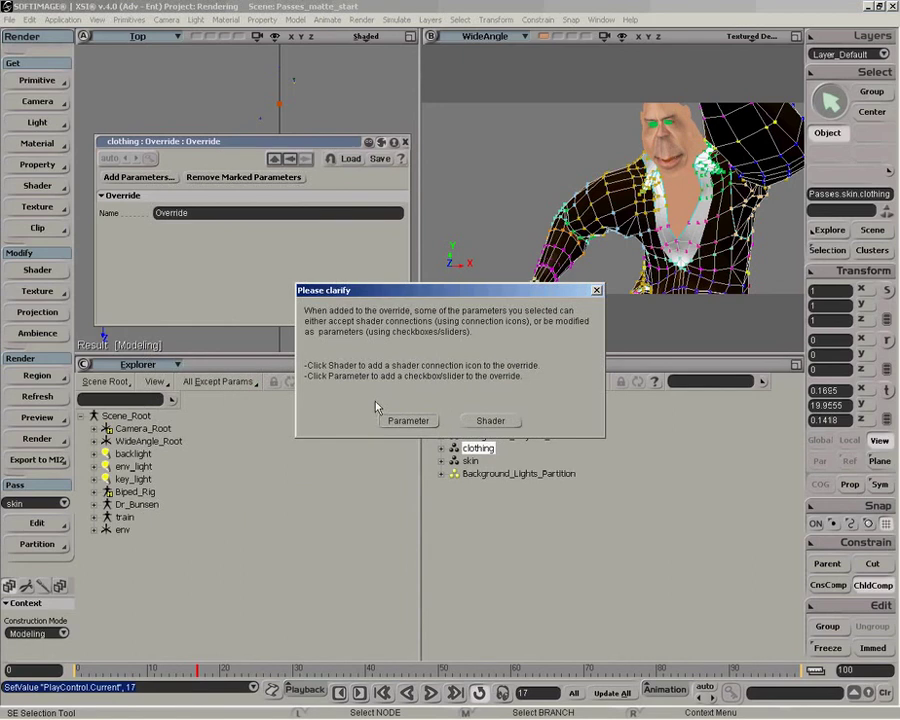
click(391, 422)
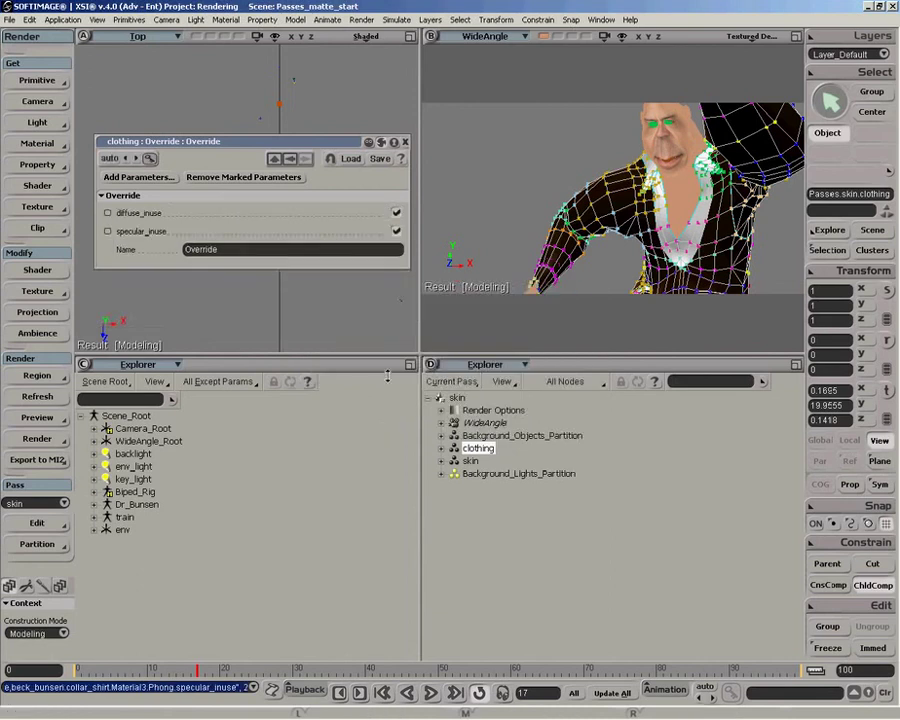
Step: Turn off diffuse_inuse and specular_inuse in the clothing partition's override and move the timeline to frame 9
click(396, 212)
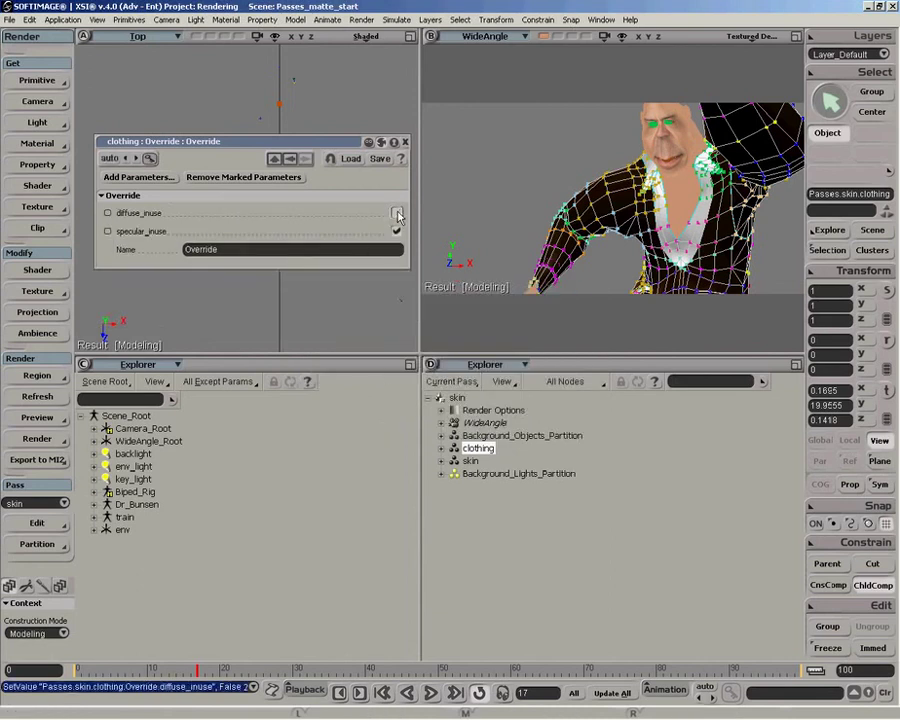
click(397, 231)
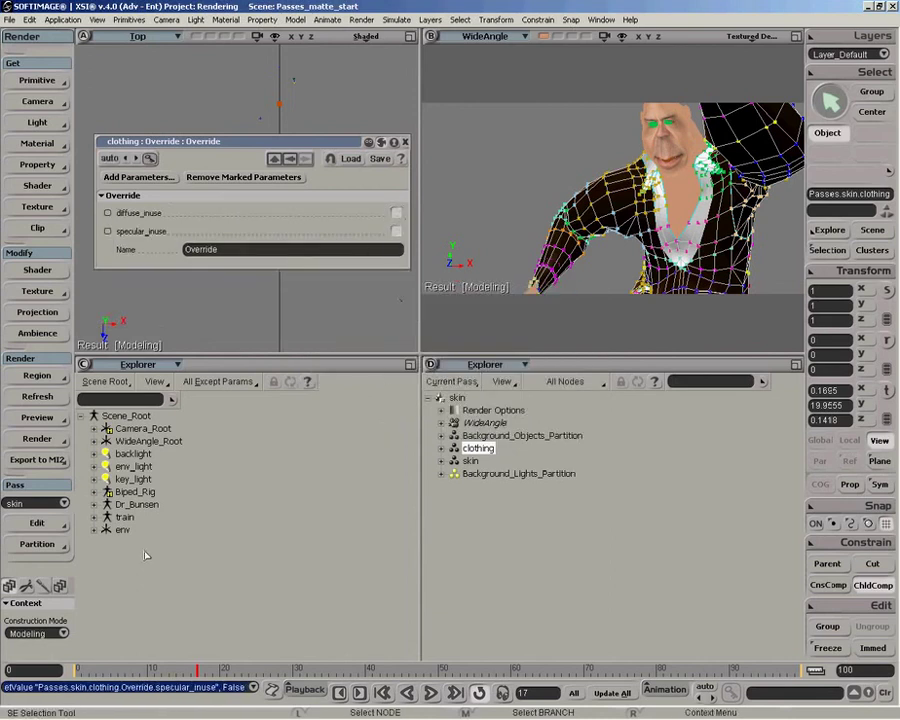
click(151, 670)
drag(151, 670, 140, 670)
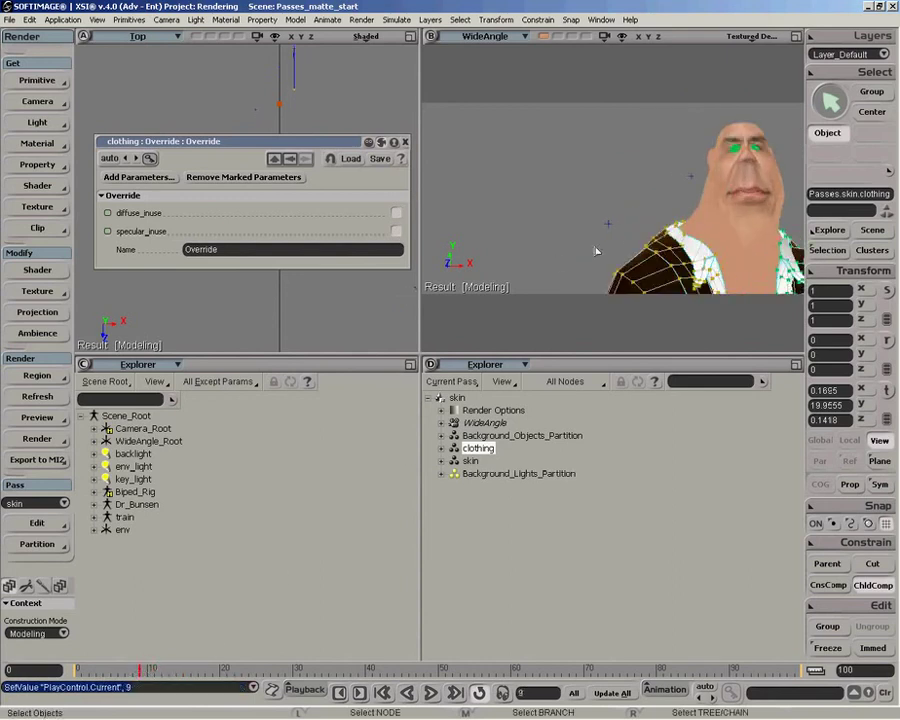
Step: Draw a render region around the character's head and shoulders in the WideAngle view and set that view to wireframe display
key(q)
drag(573, 108, 800, 291)
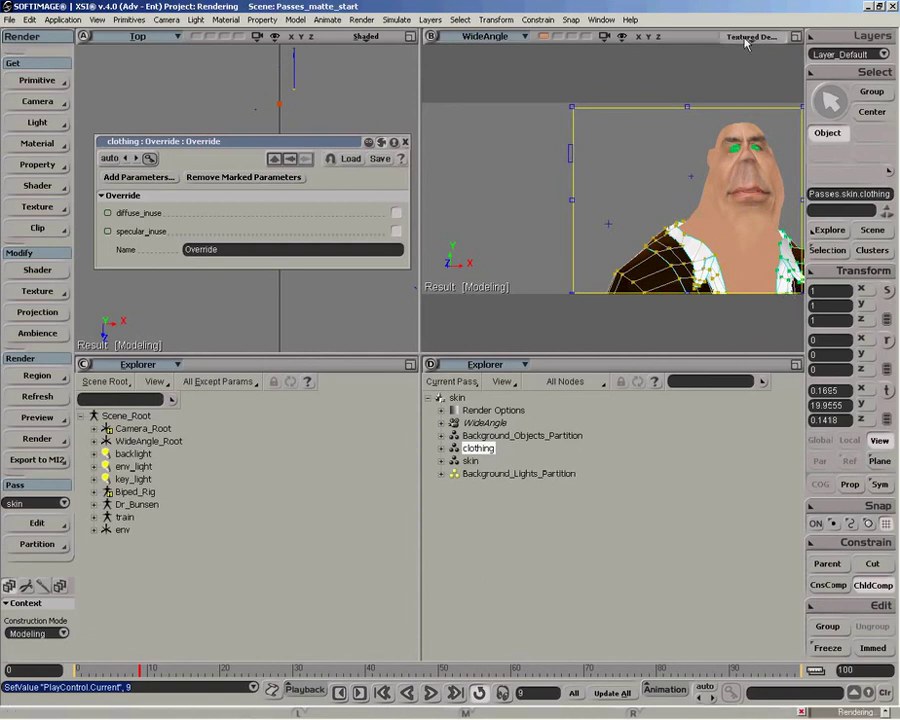
click(745, 42)
click(680, 169)
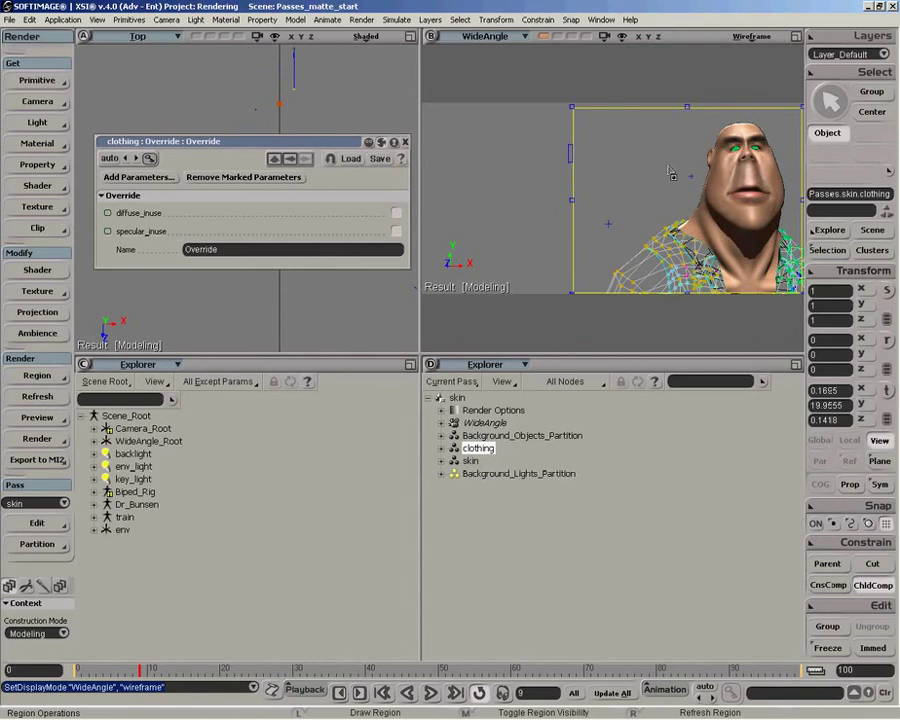
Step: Check the render region's alpha channel, switch the region to RGB only and close the clothing override's properties
click(37, 375)
click(148, 466)
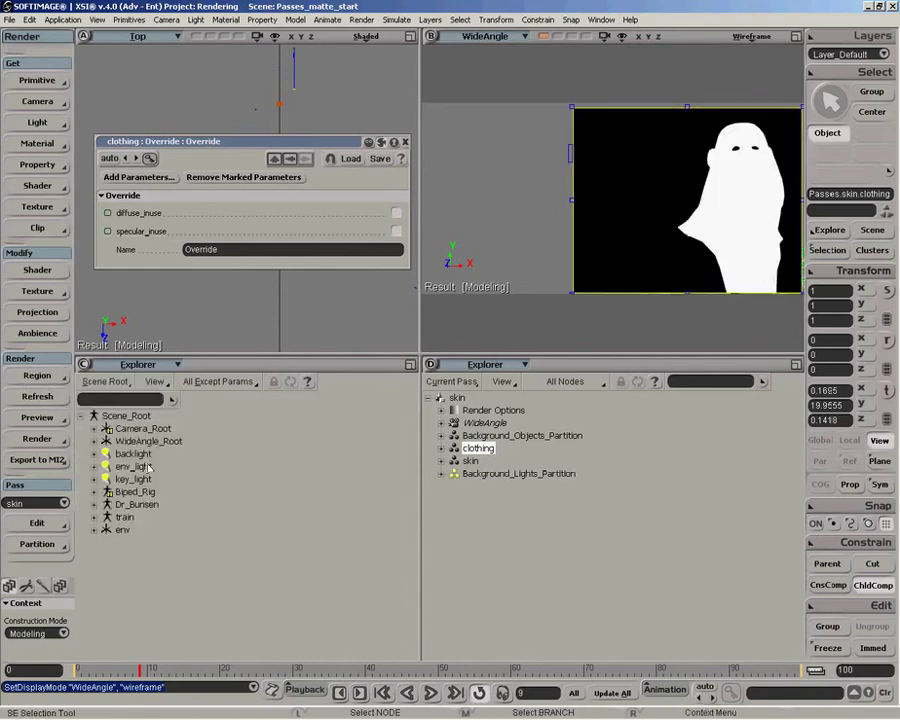
click(38, 375)
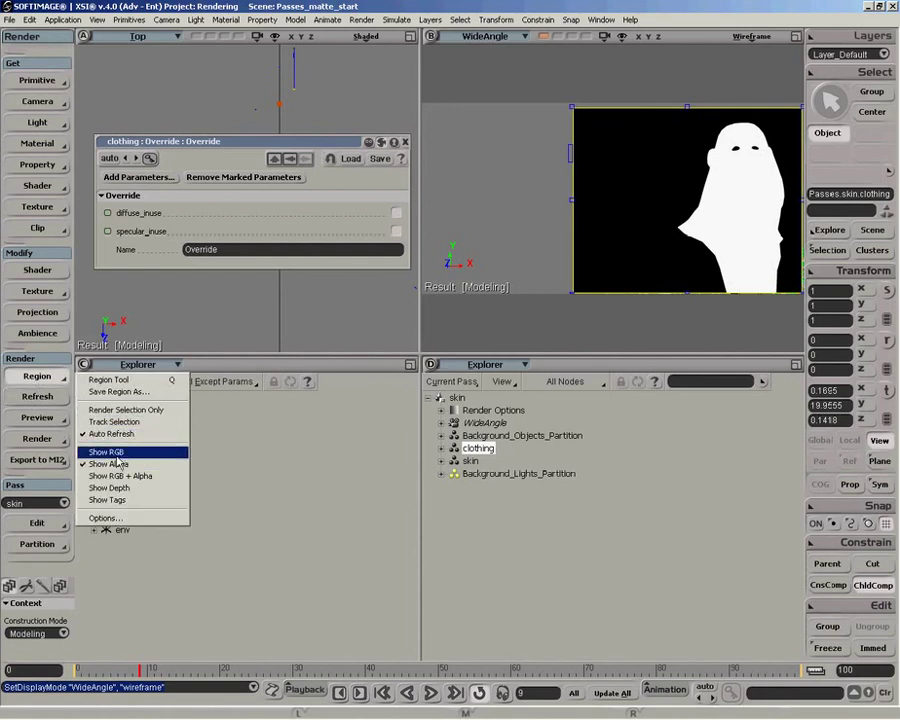
click(113, 454)
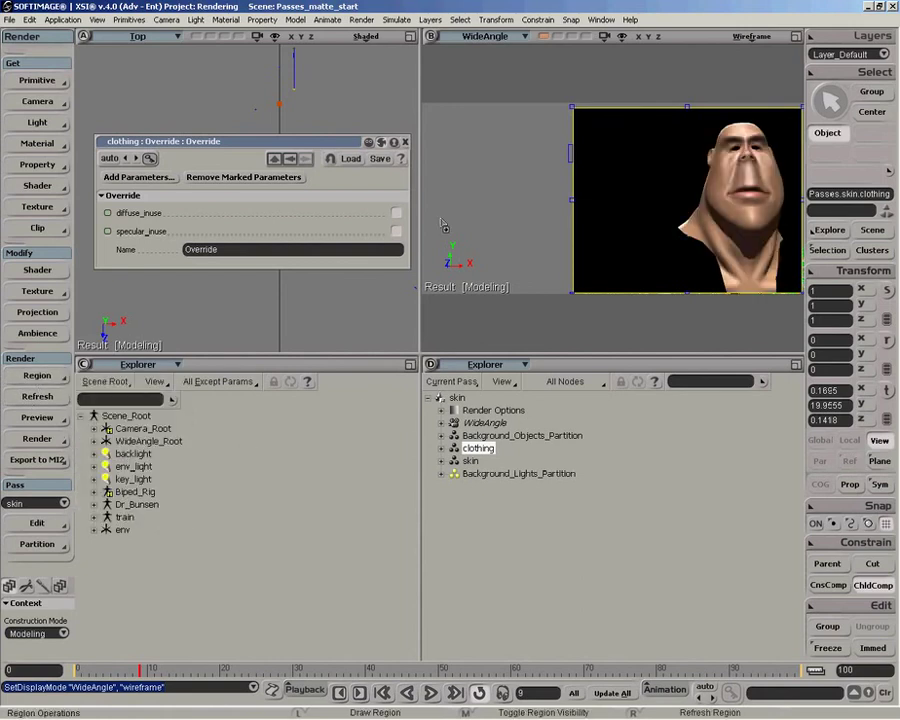
click(405, 141)
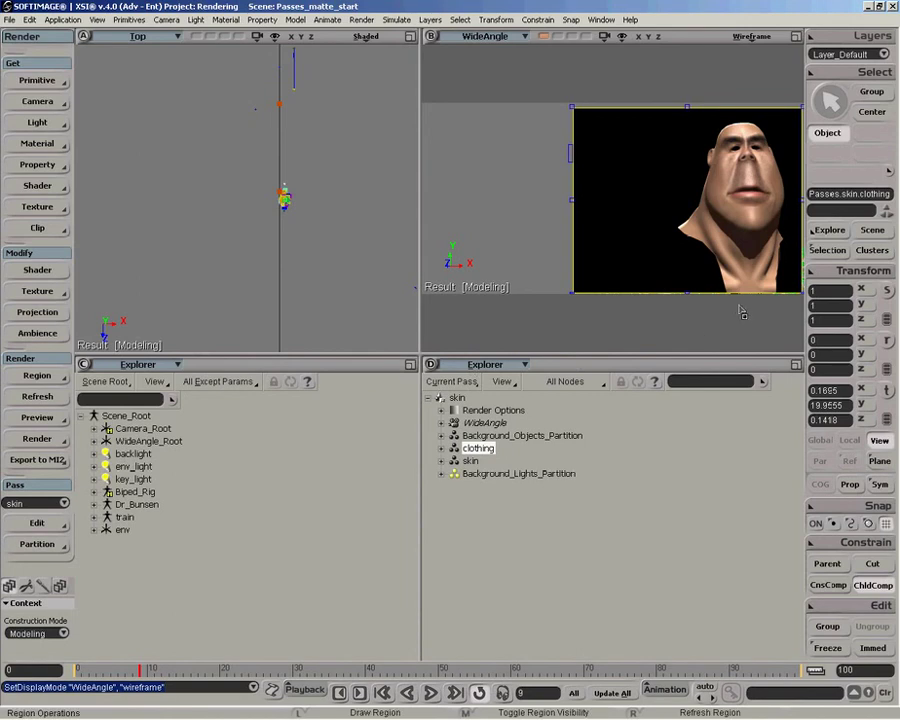